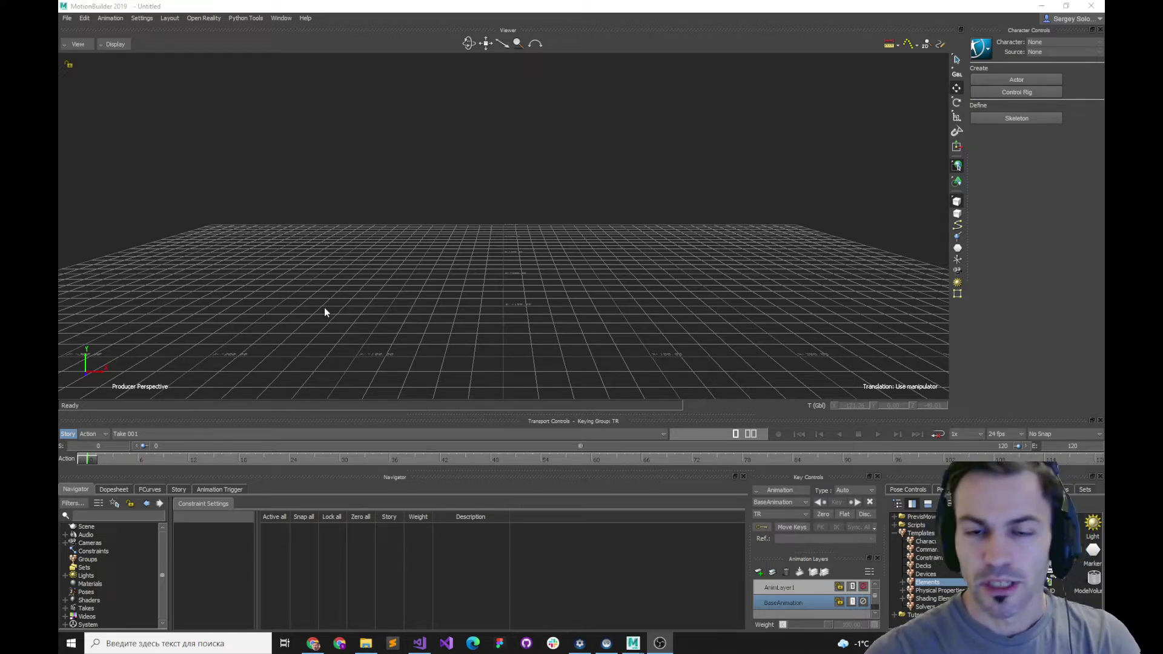
Step: In the Producer Top view, draw a four-point 3D Curve shaped like an upside-down U around the grid's centre
key("ctrl+t")
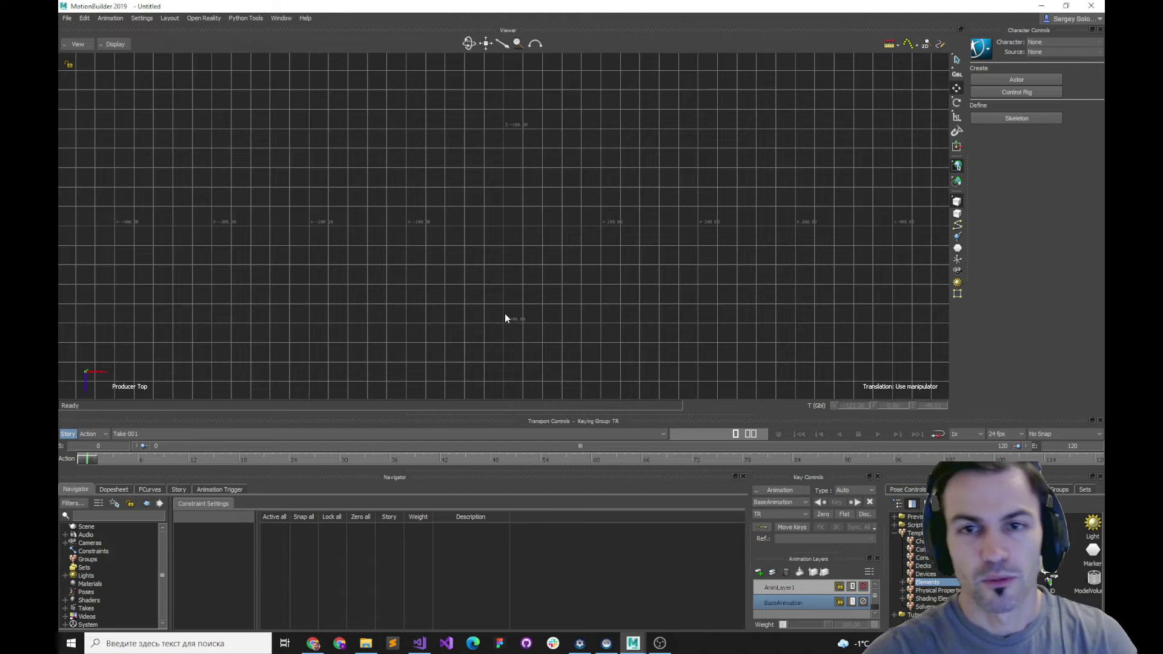
left_click_drag(505, 317, 470, 325, "shift")
double_click(1002, 524)
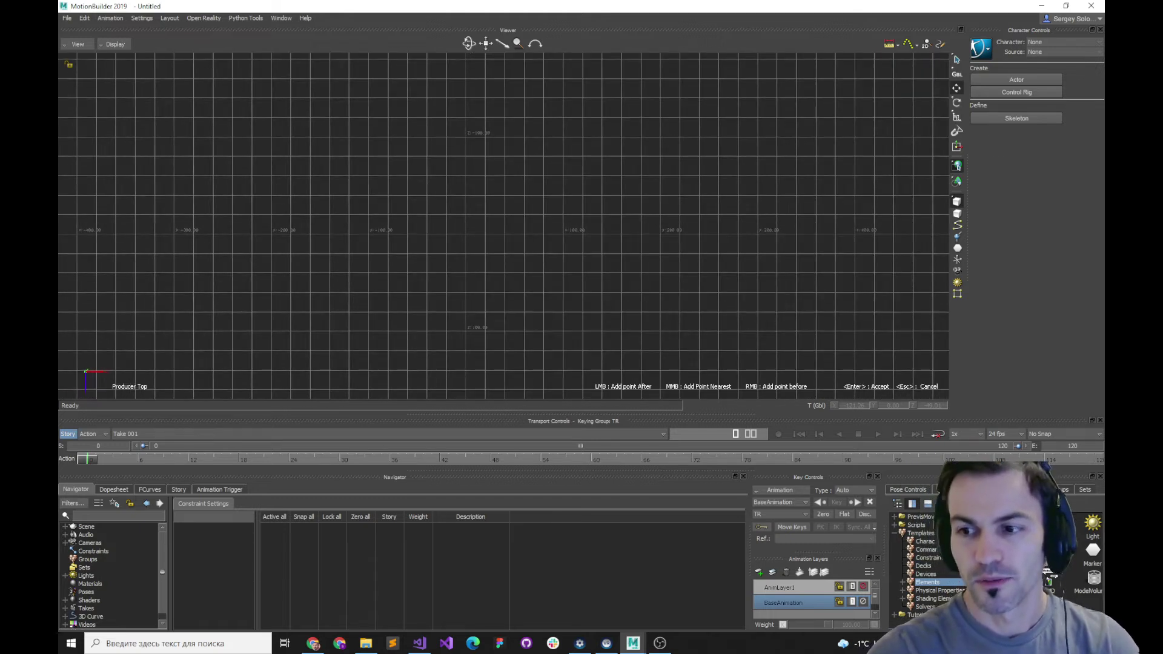
left_click(375, 316)
left_click(389, 150)
left_click(386, 145)
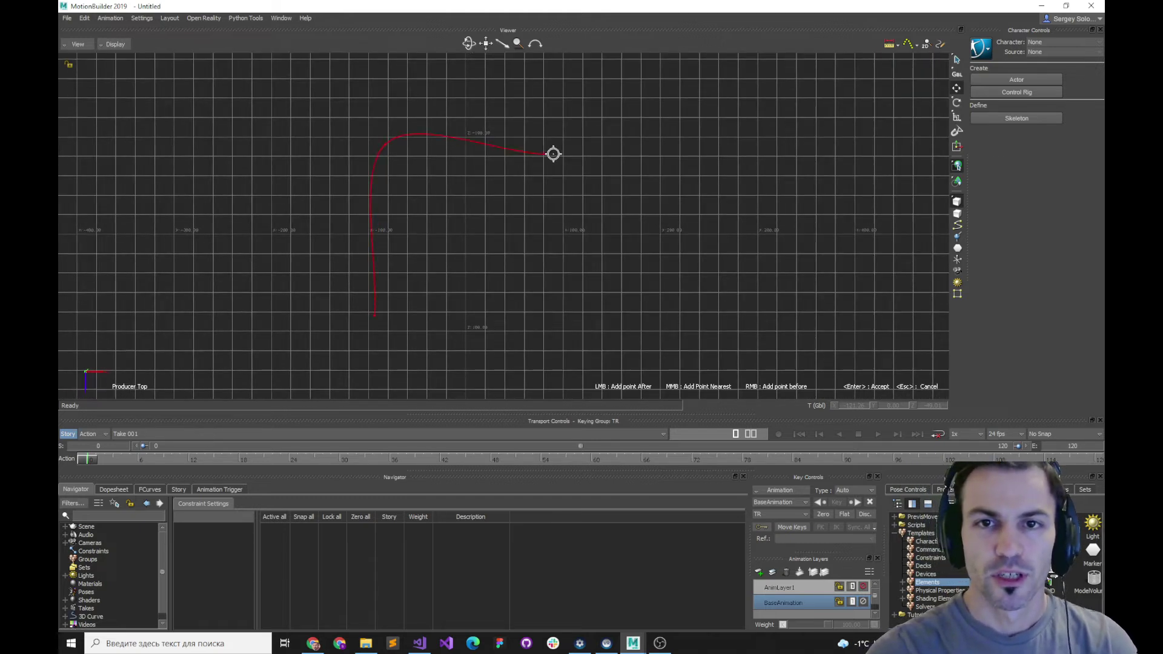
left_click(564, 140)
left_click(578, 301)
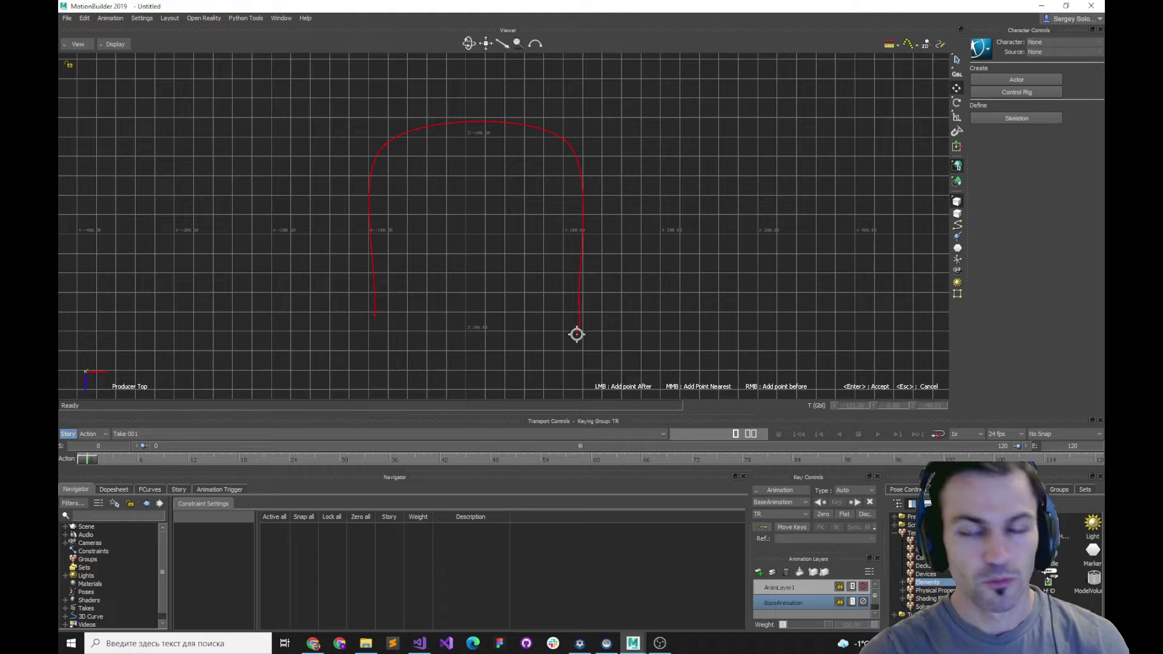
key("Return")
left_click_drag(603, 313, 594, 316, "shift")
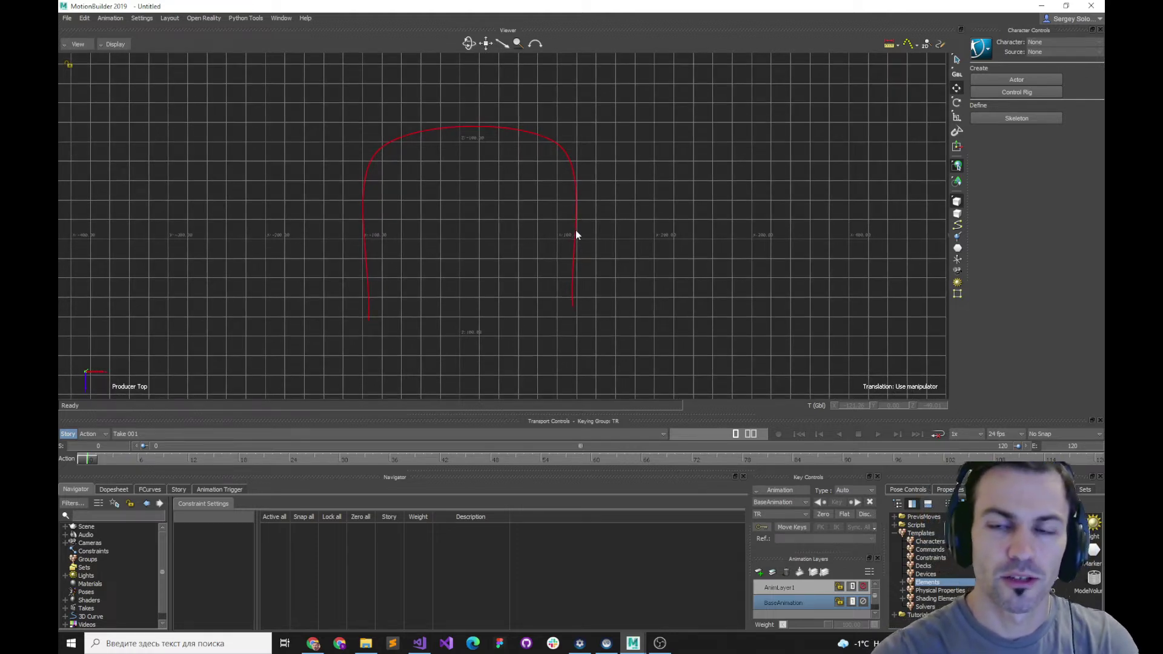
Step: Round out the curve's right side by moving its tangent handles in Vertex mode, and return to Model mode with nothing selected
left_click_drag(598, 257, 552, 352)
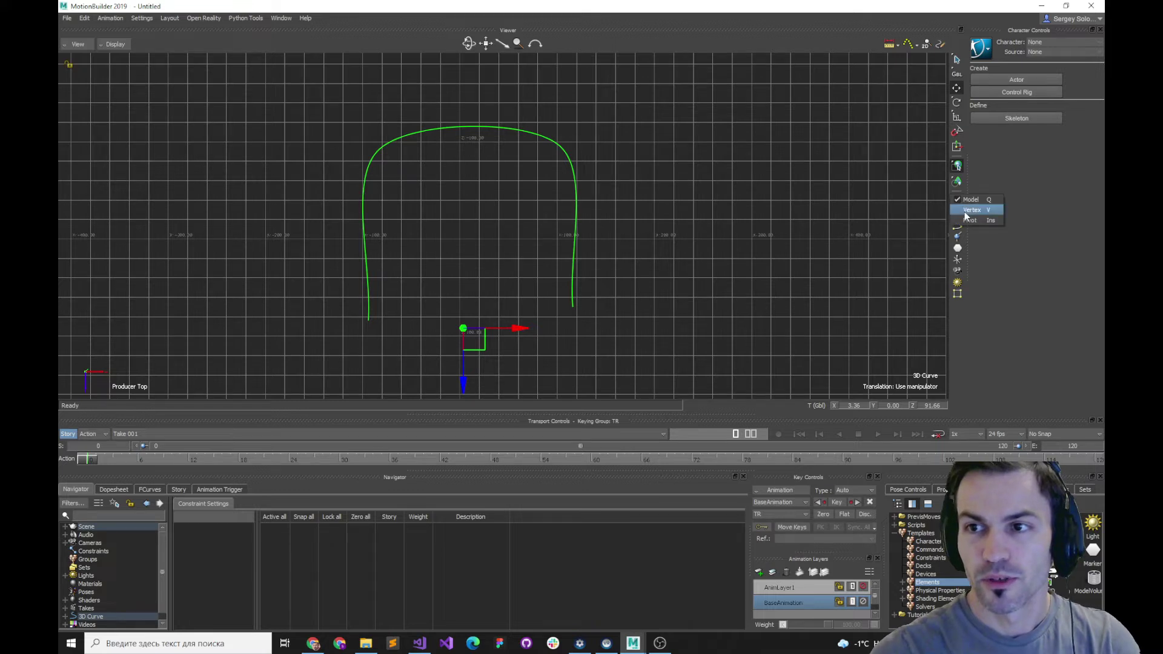
left_click(969, 209)
left_click(568, 253)
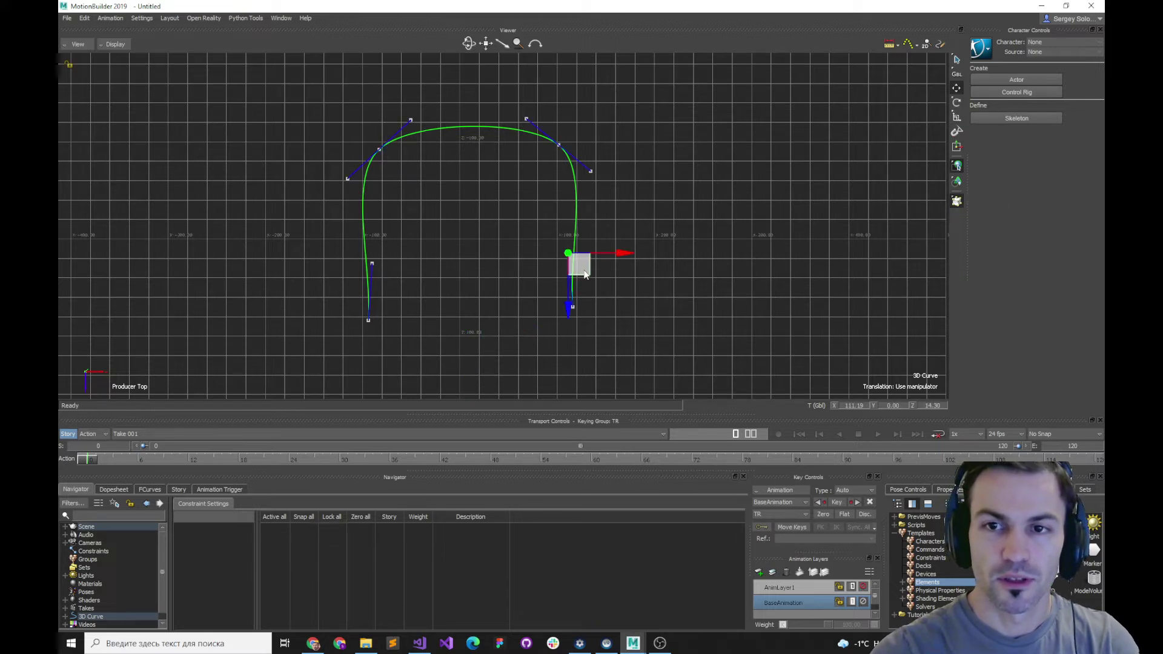
left_click_drag(589, 272, 609, 271)
left_click(590, 171)
mouse_move(601, 190)
left_mouse_down()
mouse_move(569, 191)
mouse_move(597, 192)
left_mouse_up()
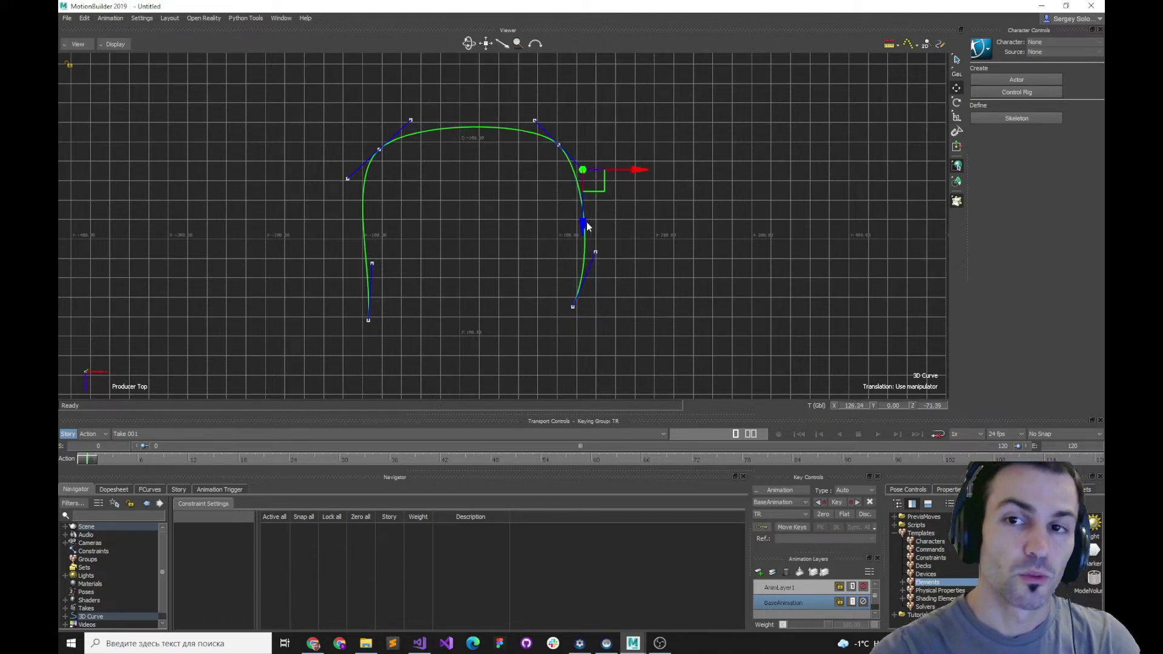
left_click(544, 224)
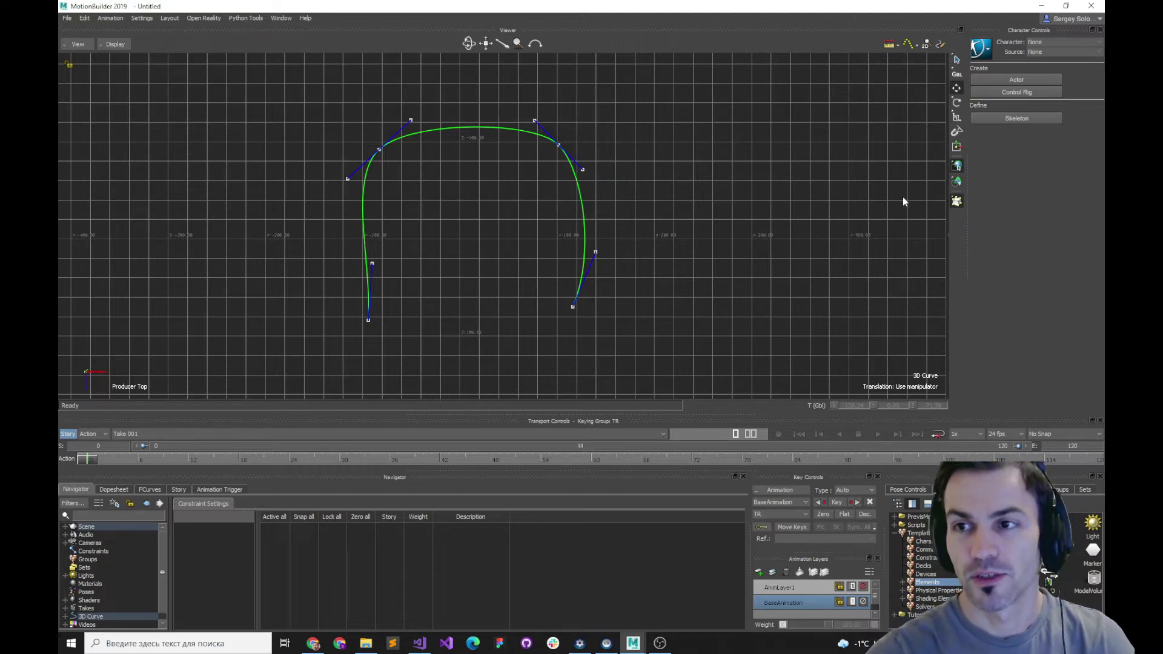
left_click(956, 202)
left_click(971, 200)
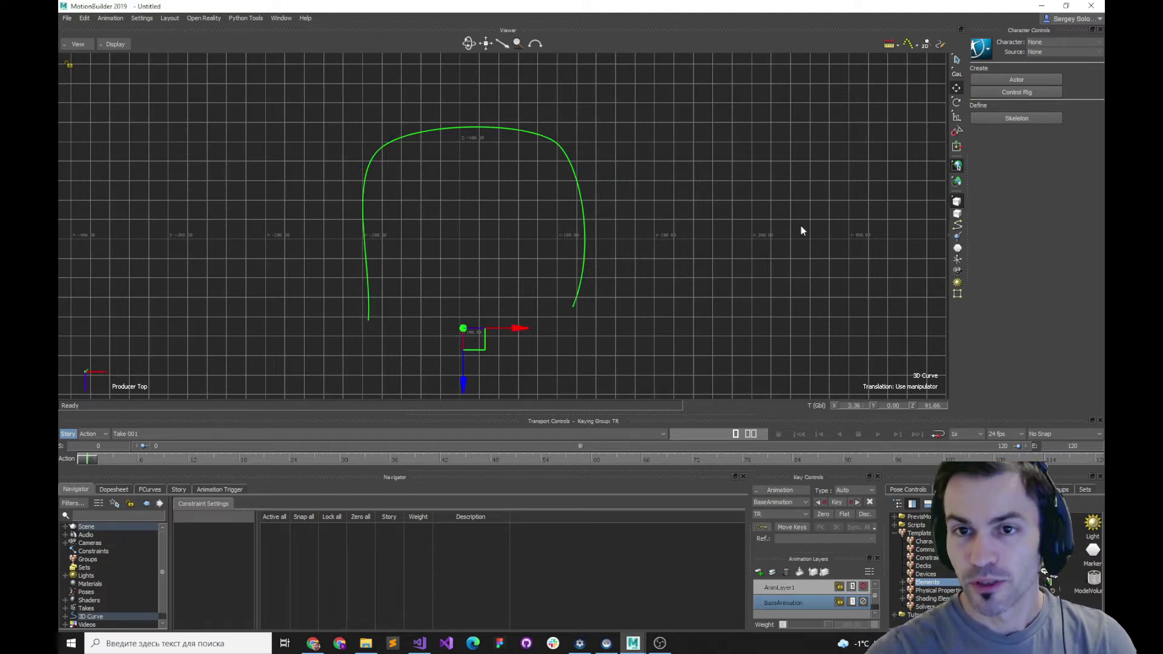
left_click(649, 215)
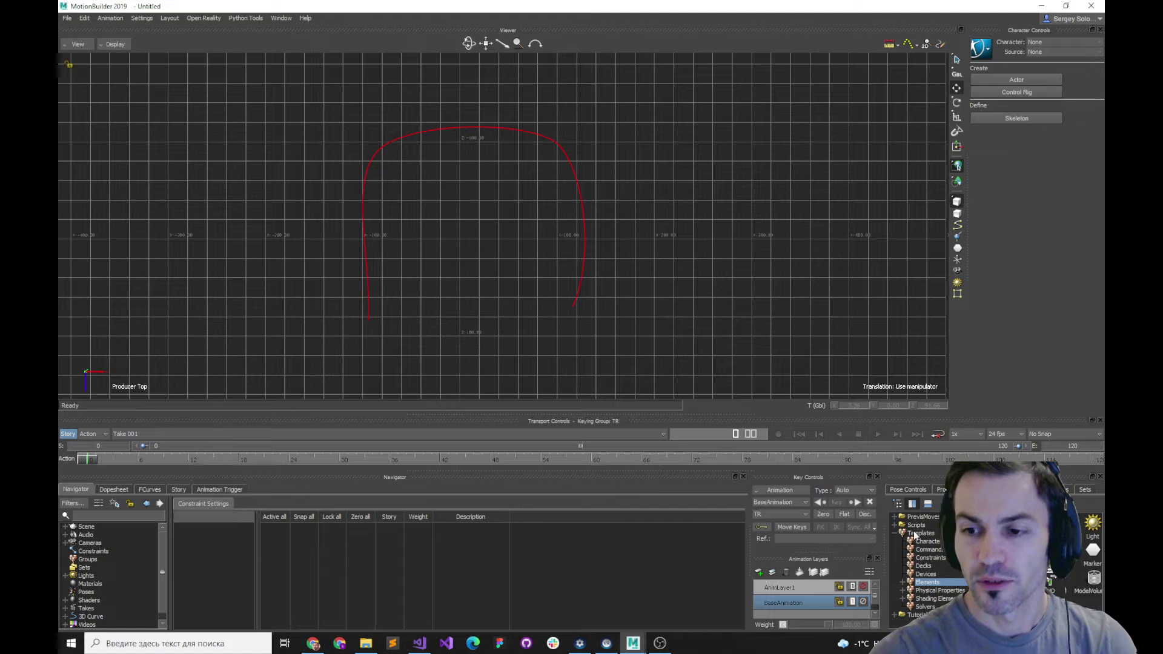
Step: Add an OR - 3DCurve Deformer constraint from the constraint templates to the scene
left_click(928, 558)
scroll(1050, 576, "down", 1)
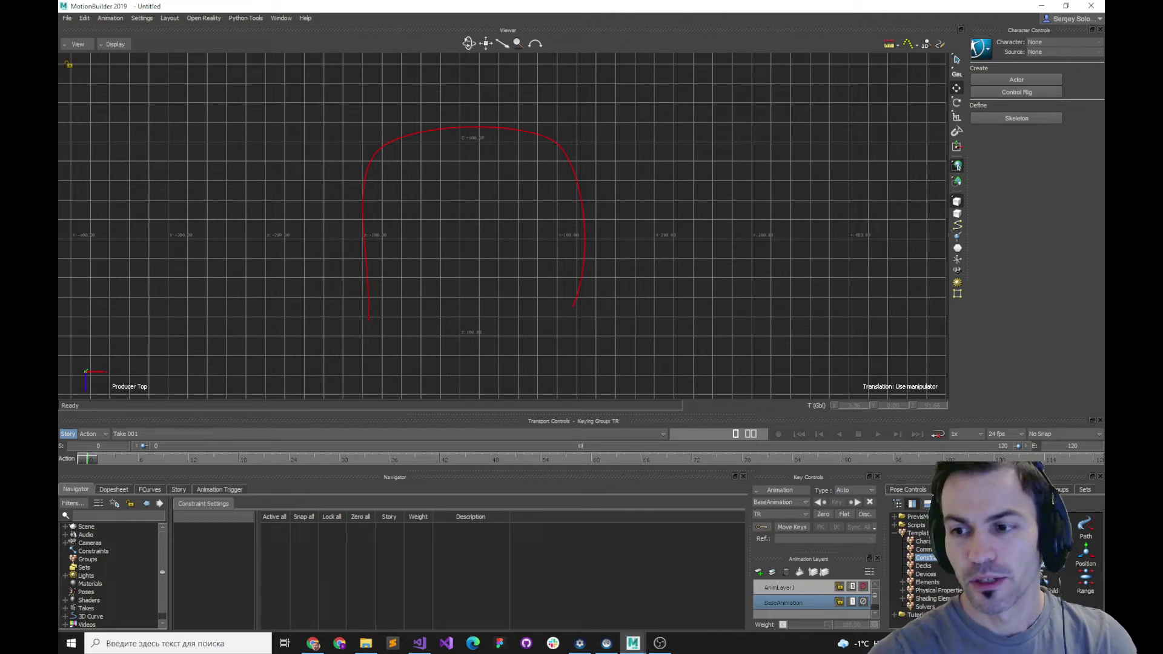
left_click_drag(668, 231, 673, 307)
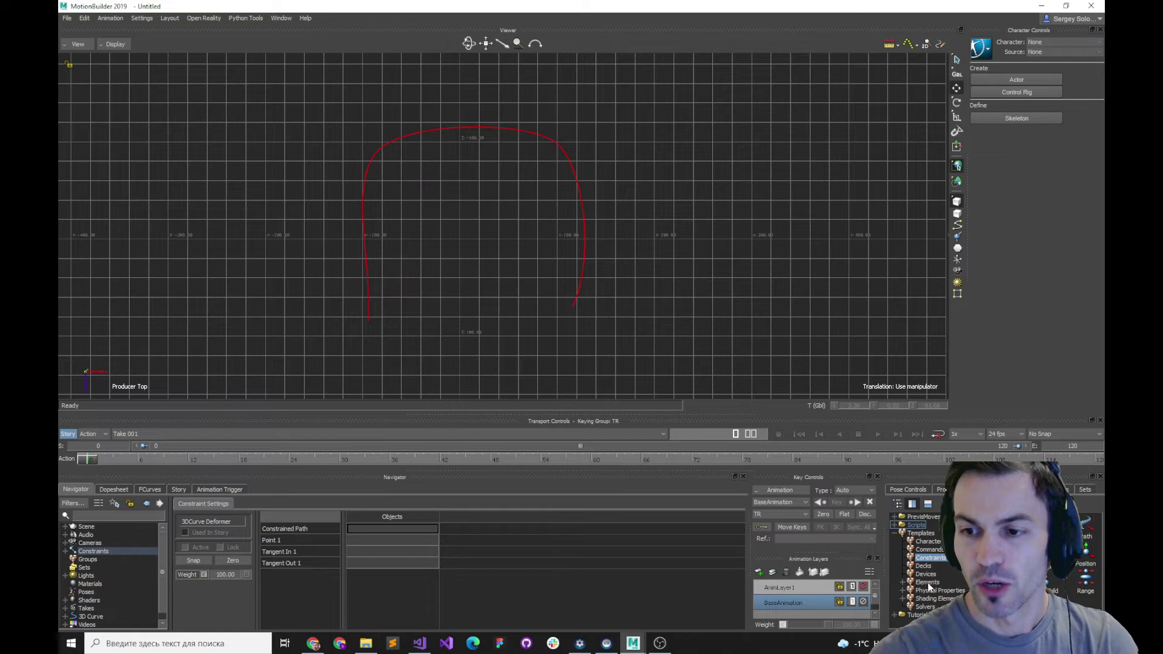
Step: Place four cubes just outside the curve, one beside each of its four points, starting at the lower-left end
left_click(927, 583)
double_click(985, 525)
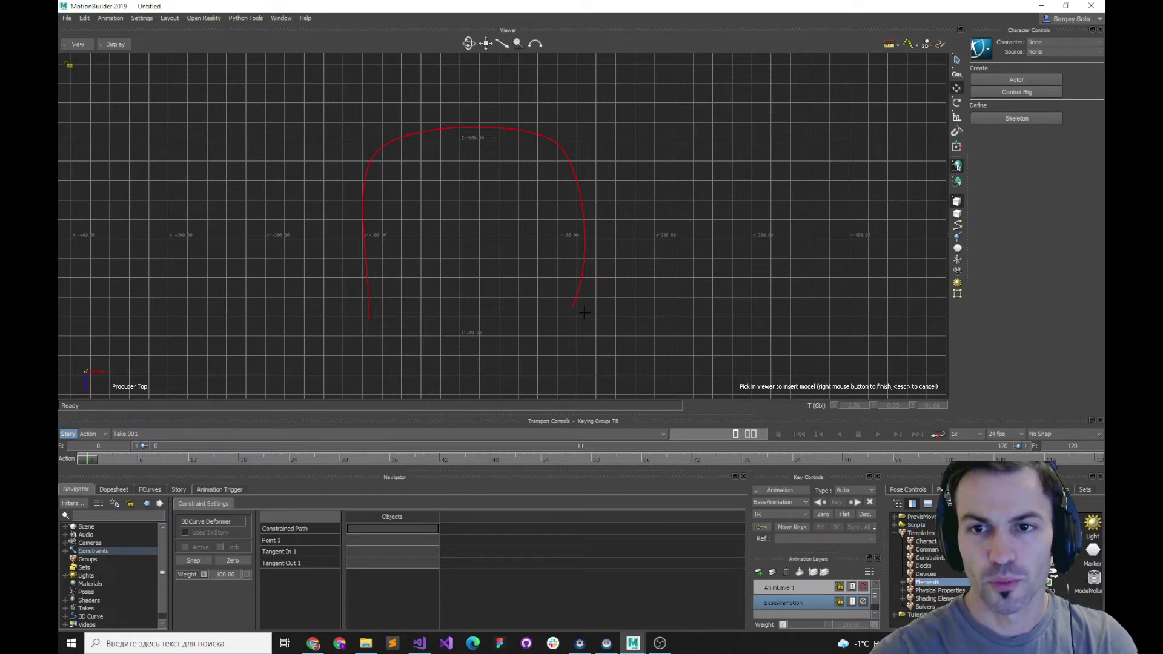
left_click(360, 320)
left_click(349, 138)
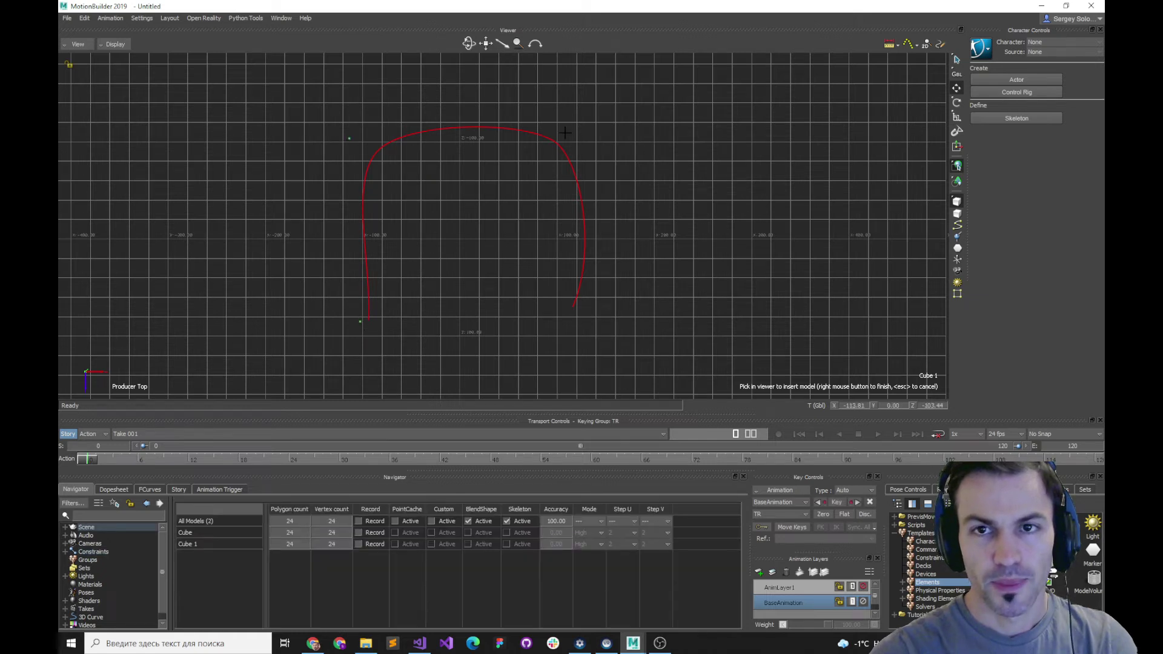
left_click(571, 131)
left_click(583, 308)
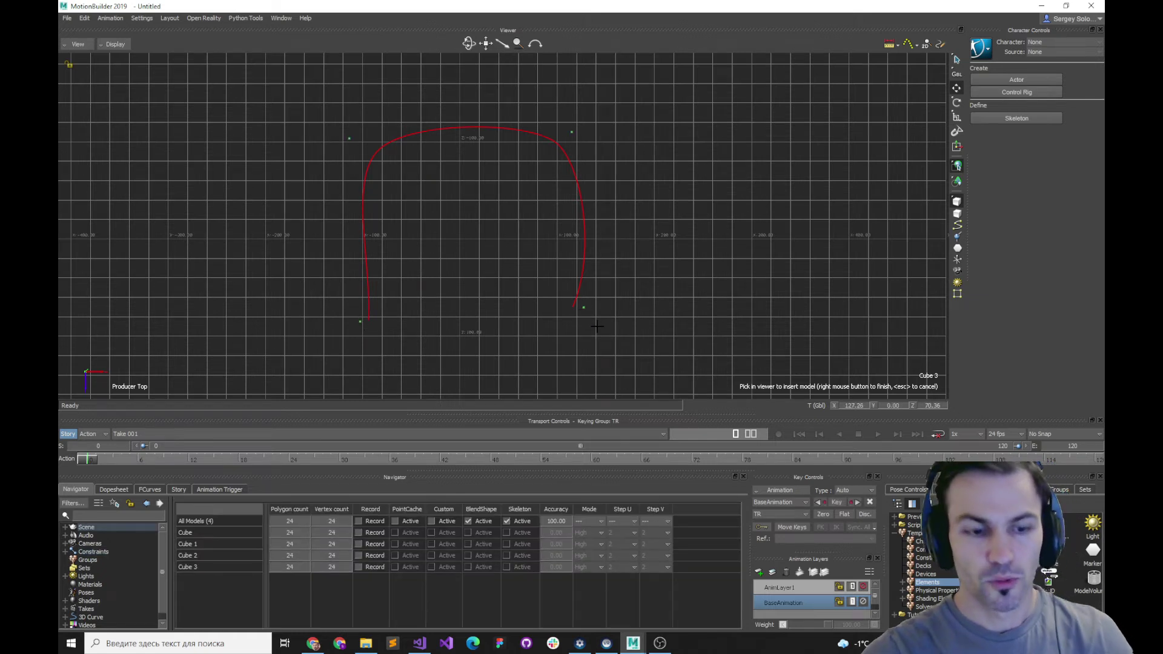
right_click(590, 322)
Step: Scale the four cubes up uniformly to about 5.2 and deselect them
key("s")
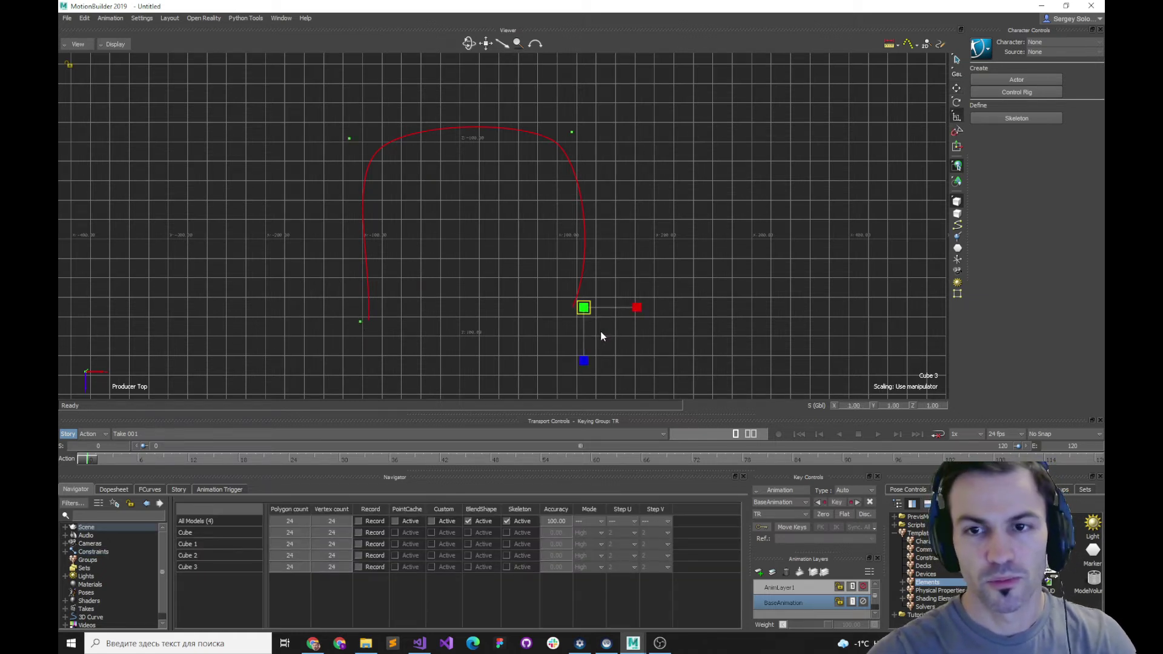
left_click_drag(585, 311, 817, 285)
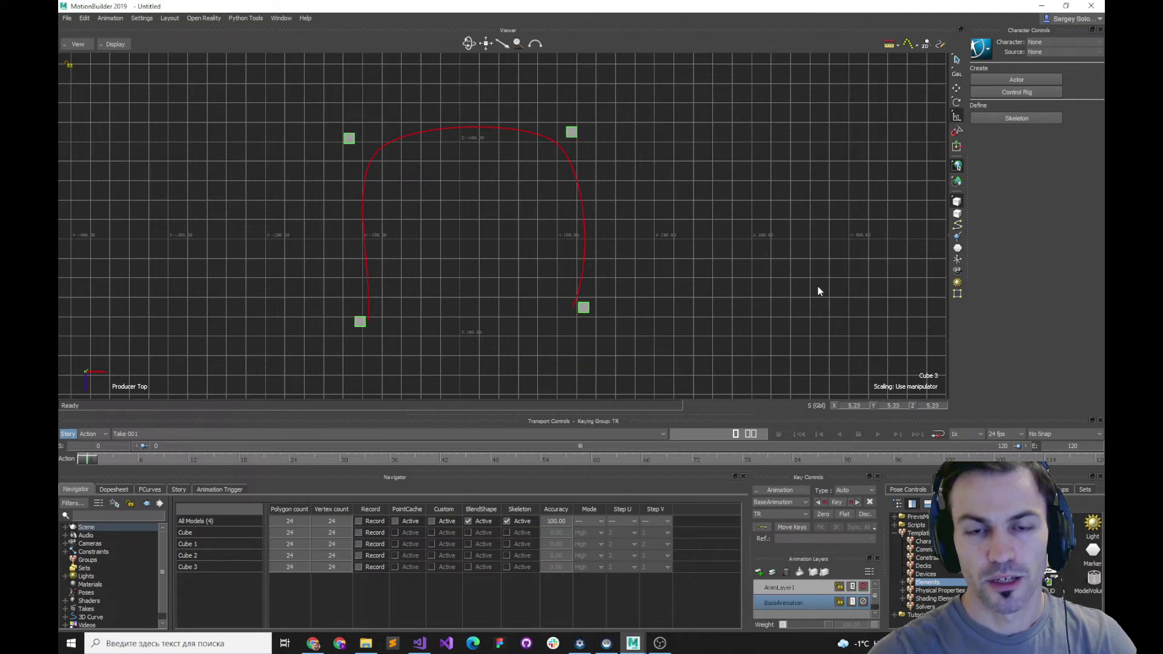
left_click(712, 303)
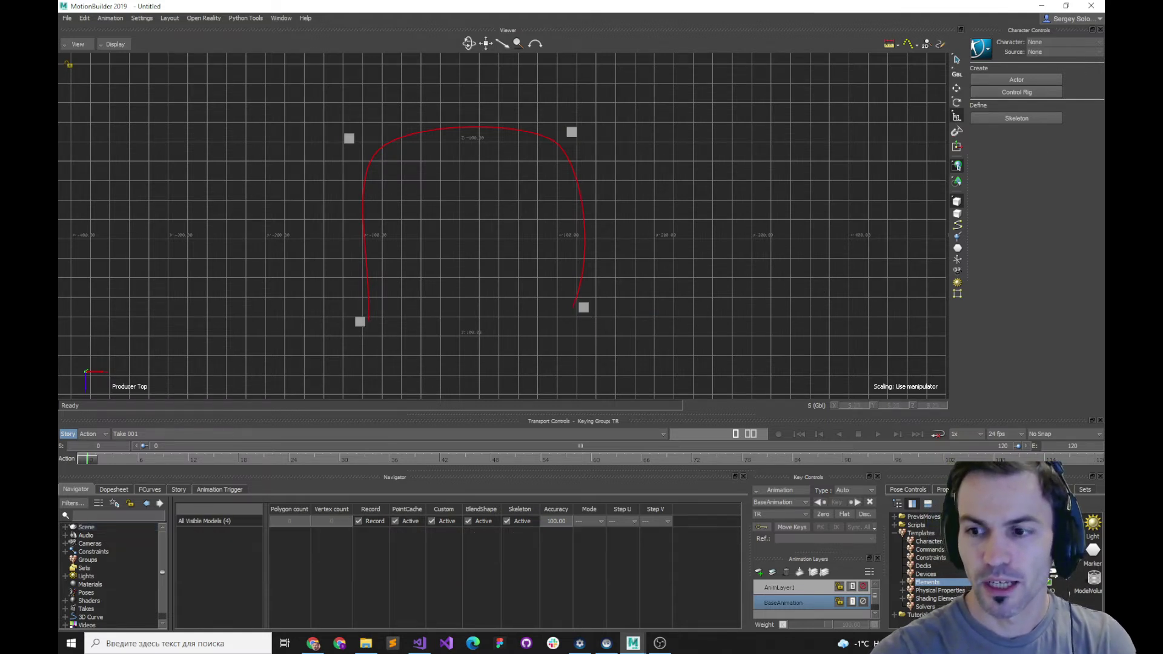
Step: Place eight small cubes as tangent handles, two around each large cube, following the curve from its lower-left end to its lower-right end
double_click(1053, 572)
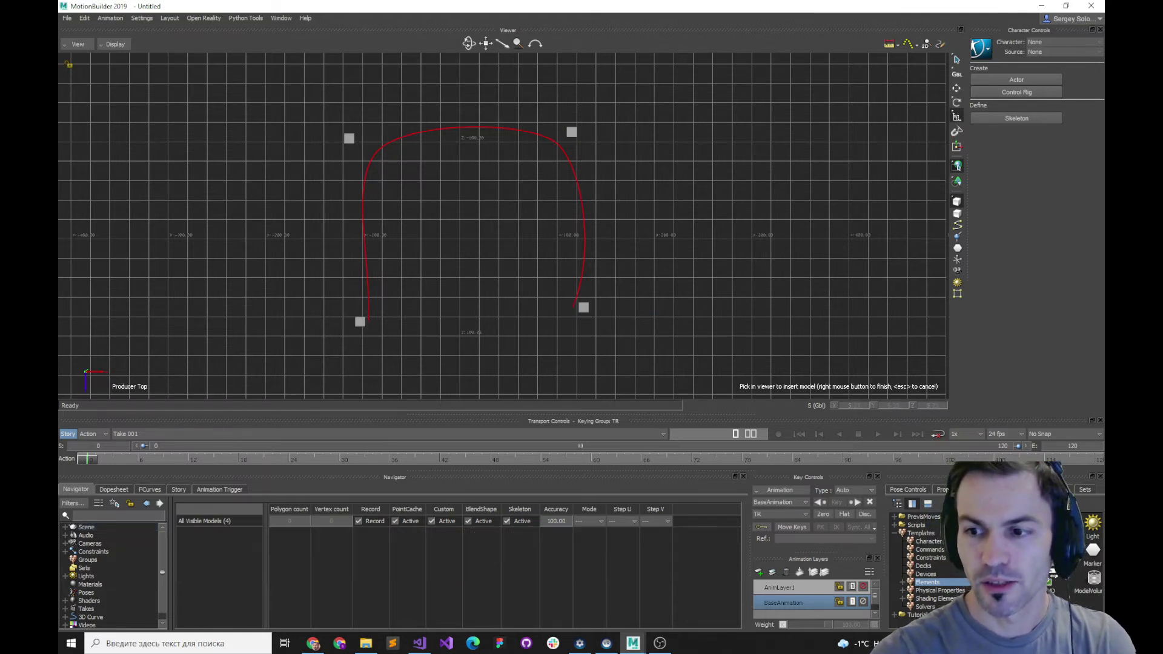
left_click(368, 352)
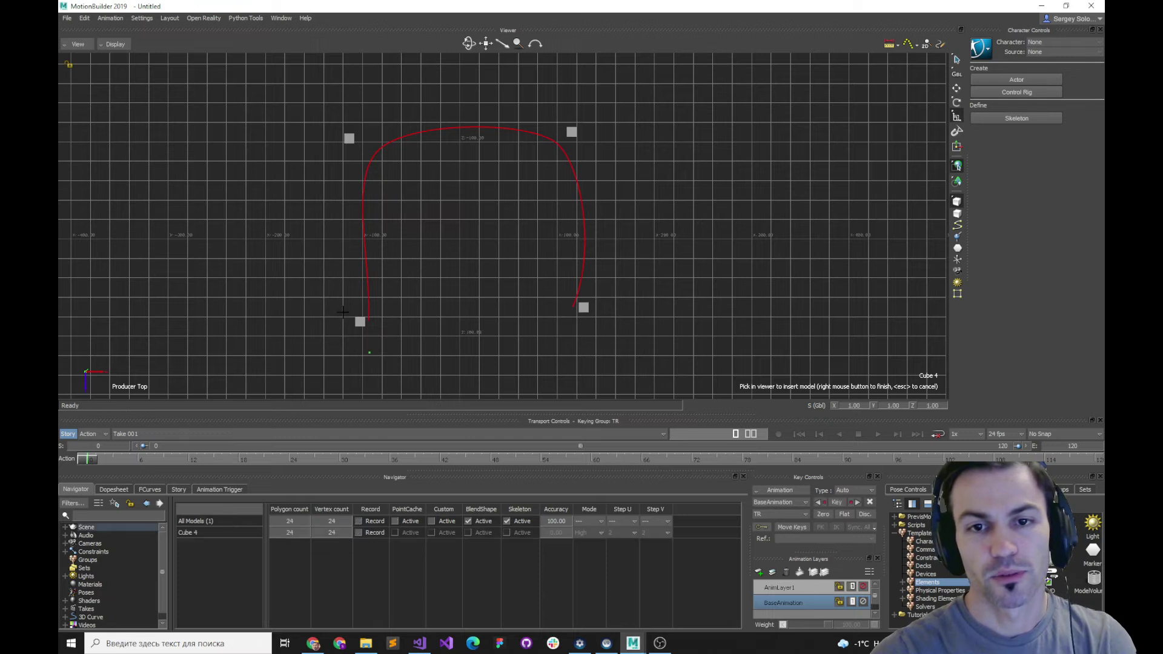
left_click(345, 289)
left_click(336, 173)
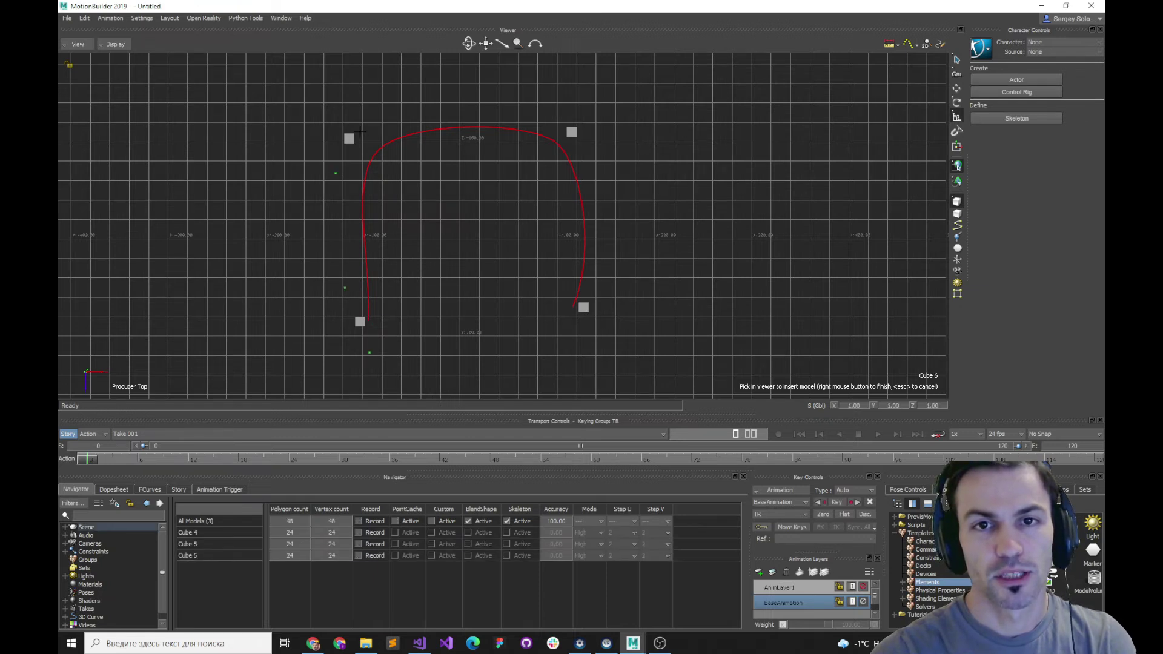
left_click(381, 116)
left_click(537, 111)
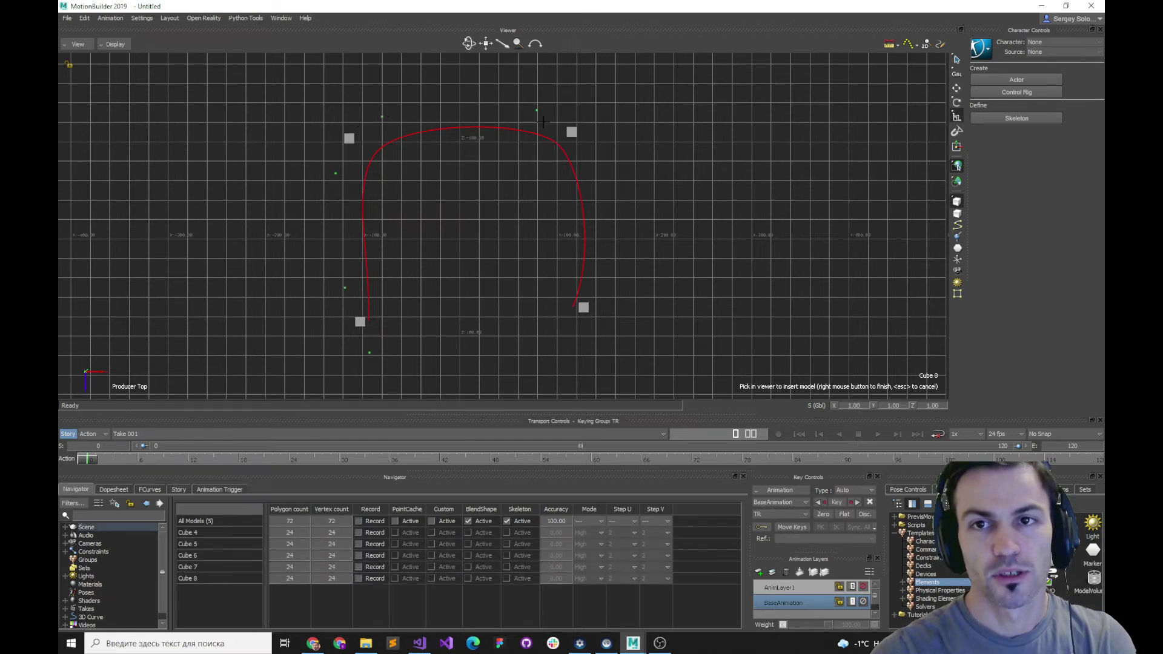
left_click(597, 150)
left_click(602, 276)
left_click(562, 336)
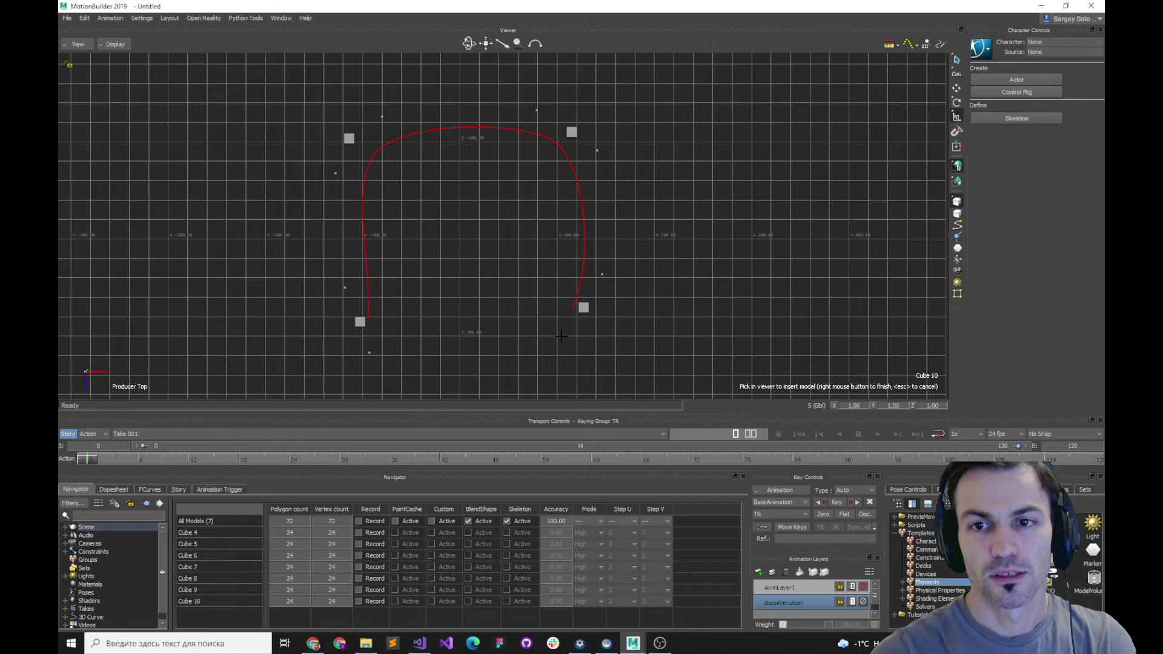
right_click(586, 358)
left_click_drag(636, 351, 614, 349, "shift")
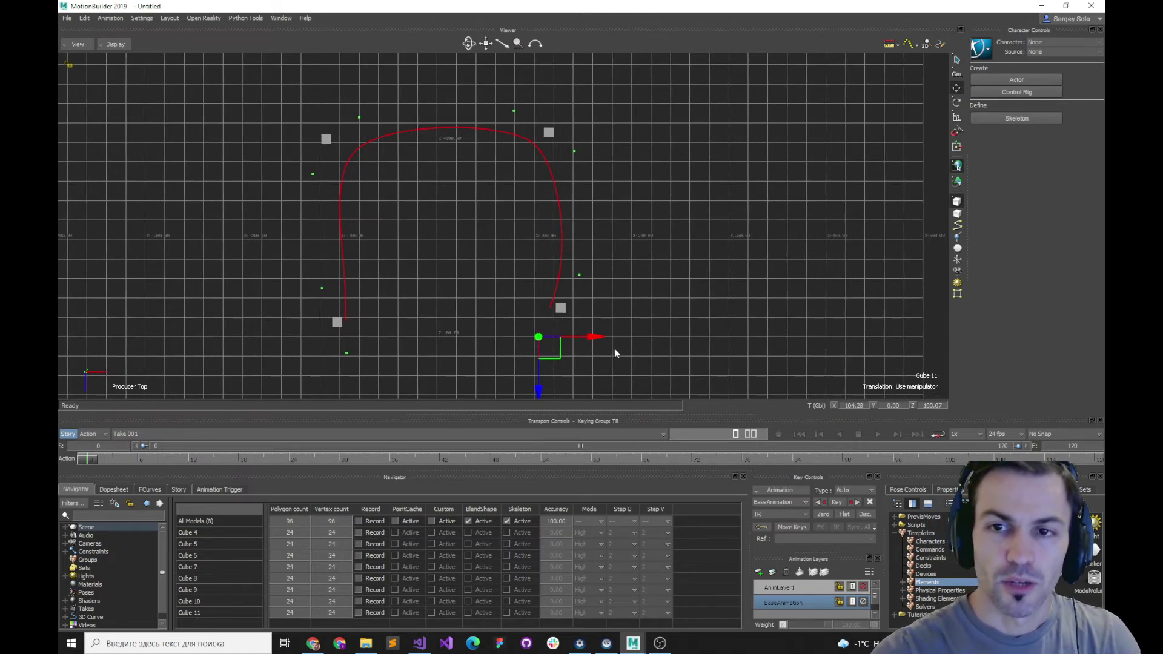
left_click(583, 327)
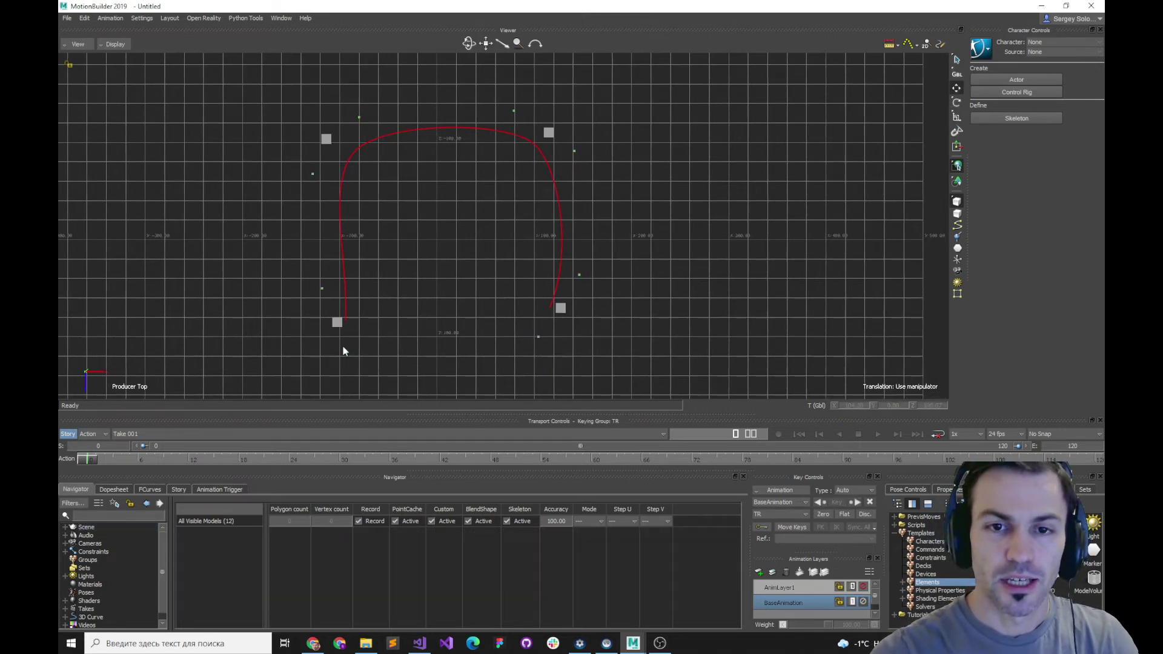
Step: Parent the two small cubes around the upper-left large cube to that cube, and move the large cube slightly to test the parenting
left_click_drag(328, 201, 329, 202)
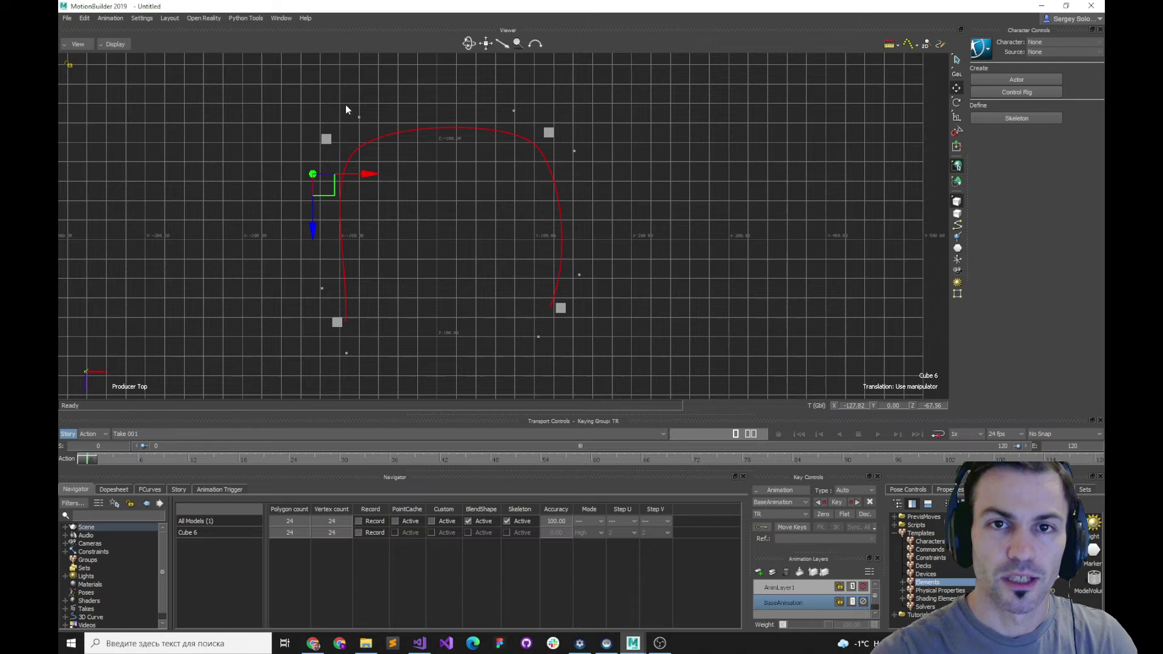
left_click_drag(345, 104, 373, 129, "shift")
key("p")
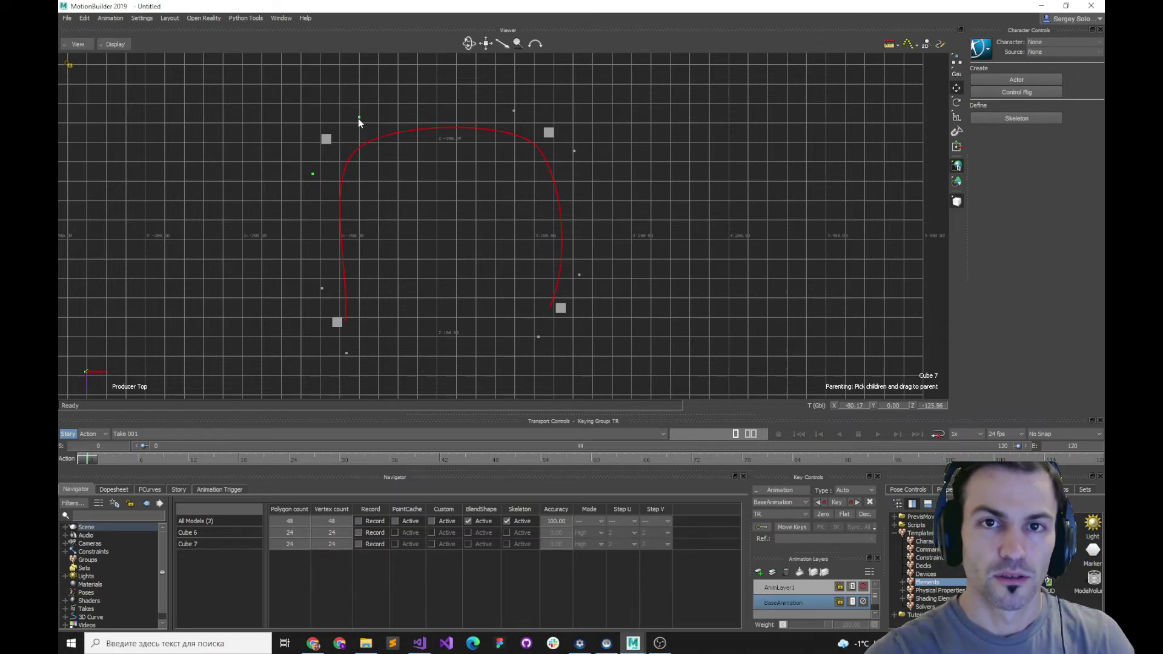
left_click_drag(358, 120, 346, 161)
key("t")
left_click(325, 142)
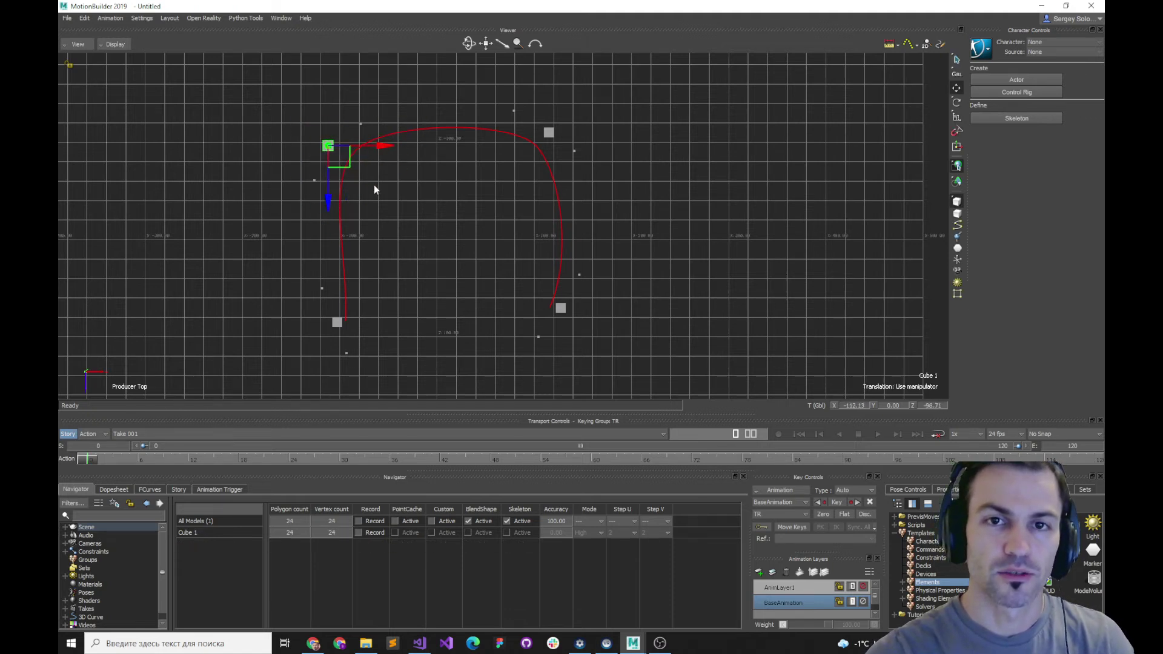
left_click(382, 301)
Step: Open the OR - 3DCurve Deformer constraint's settings and assign the 3D Curve as its Constrained Path
left_click(64, 552)
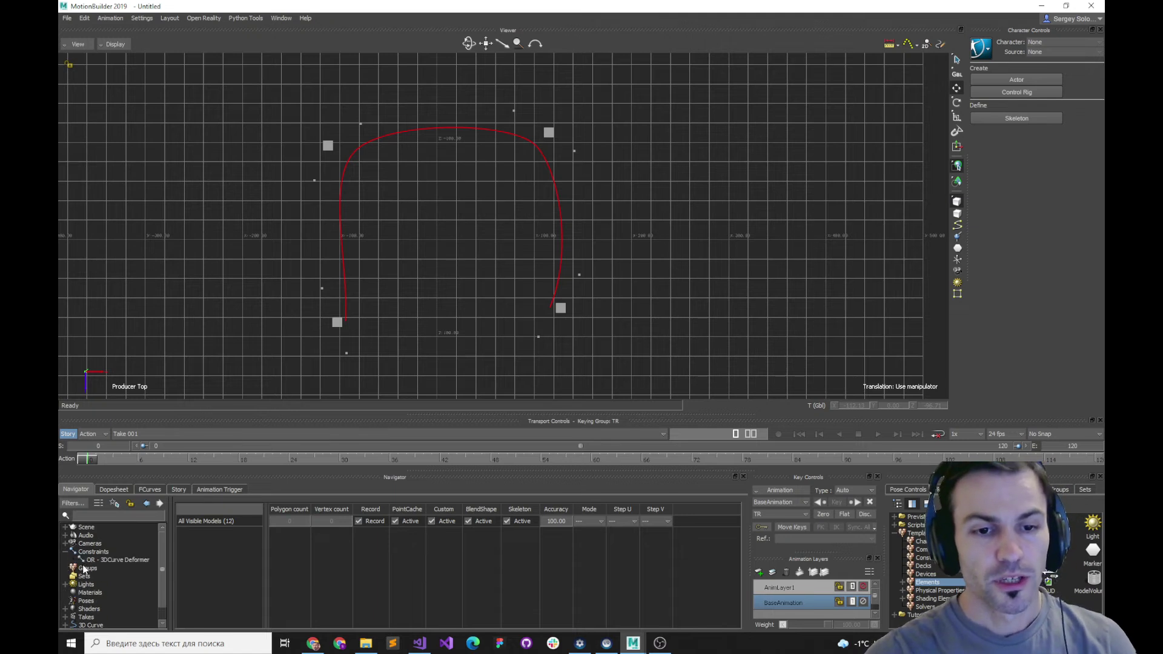
left_click(100, 561)
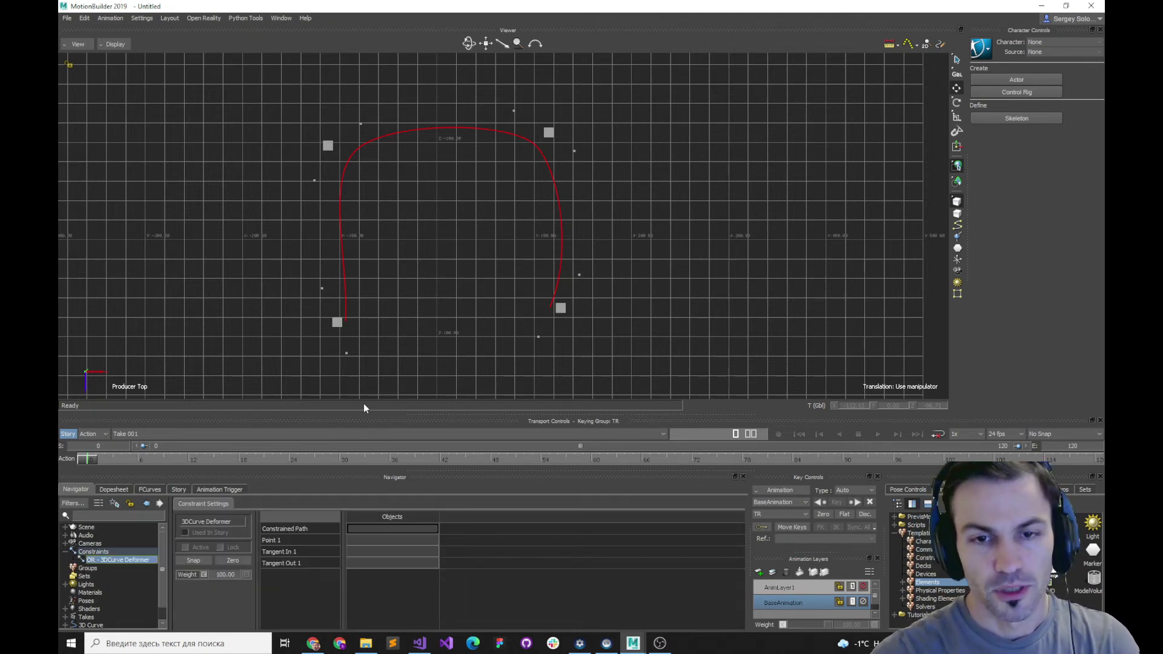
left_click(340, 229)
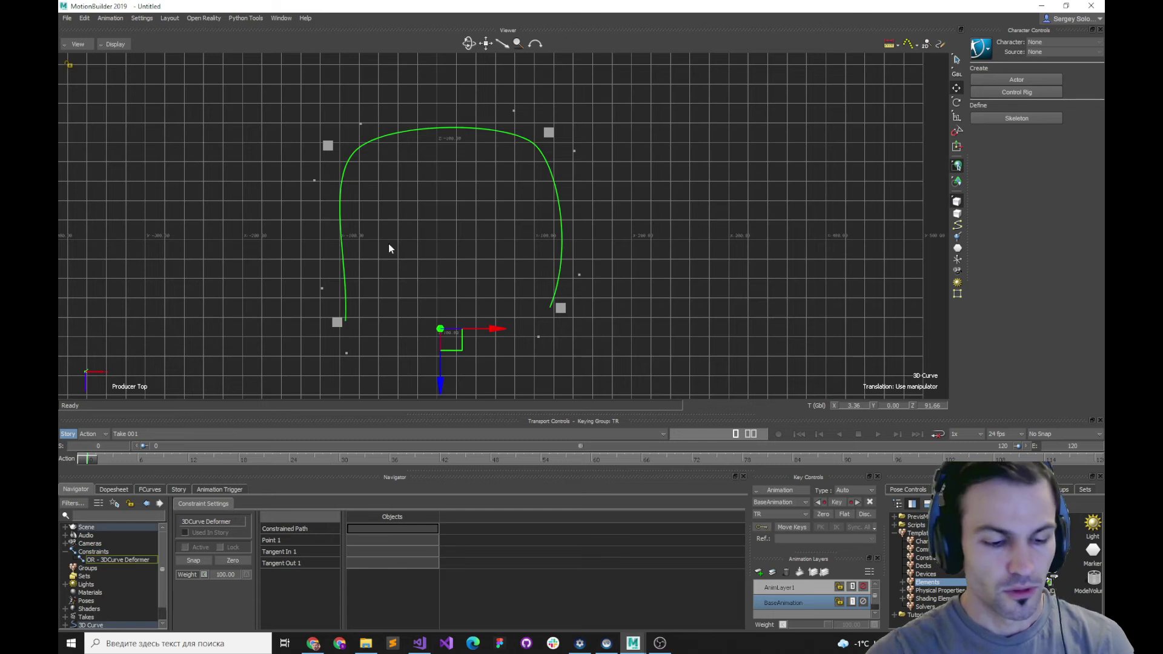
left_click_drag(355, 531, 356, 534)
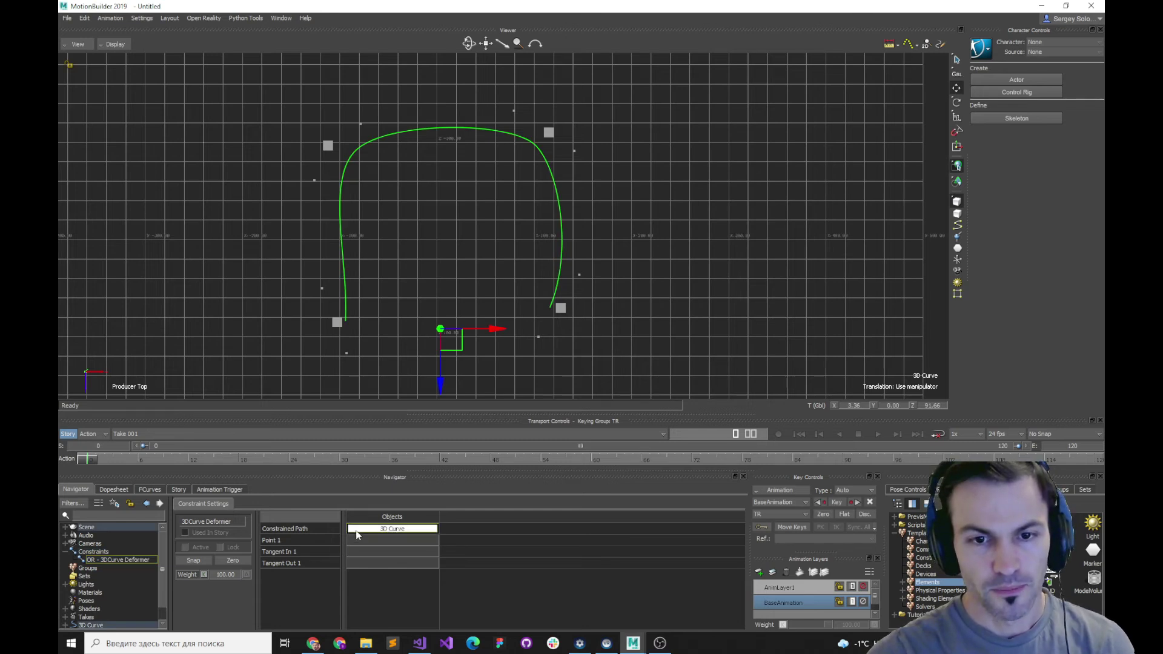
Step: Assign the four large cubes, in curve order from the lower-left end, as Point 1 to Point 4 of the constraint
left_click(336, 321)
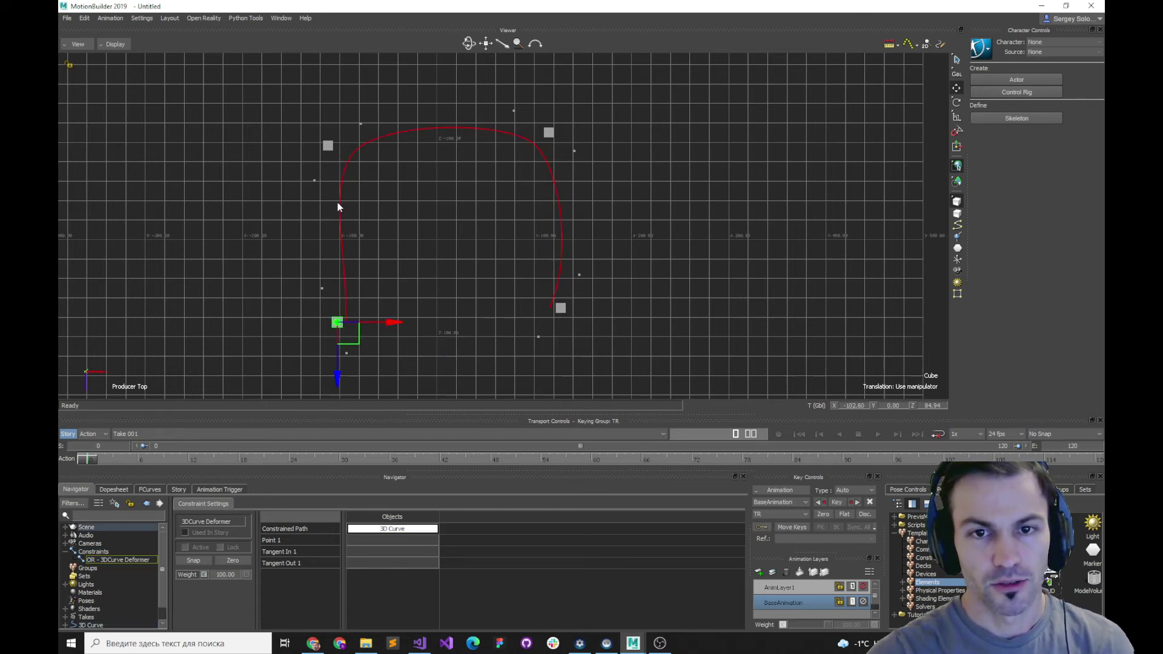
left_click(327, 144, "shift")
left_click(549, 132, "shift")
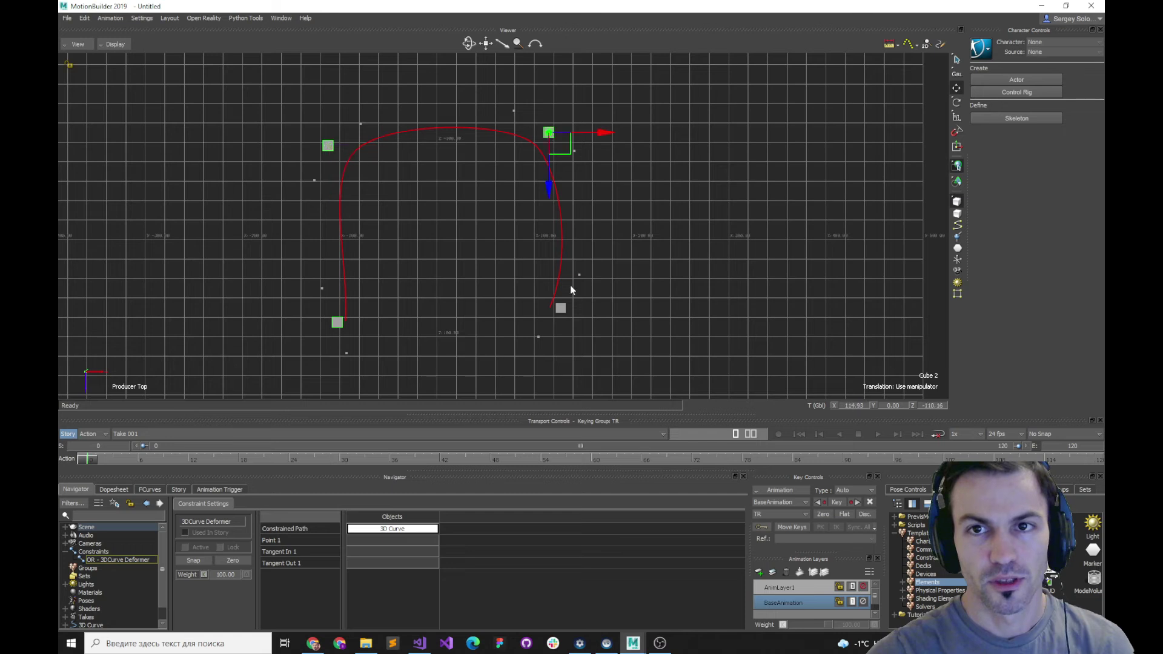
left_click(561, 308, "shift")
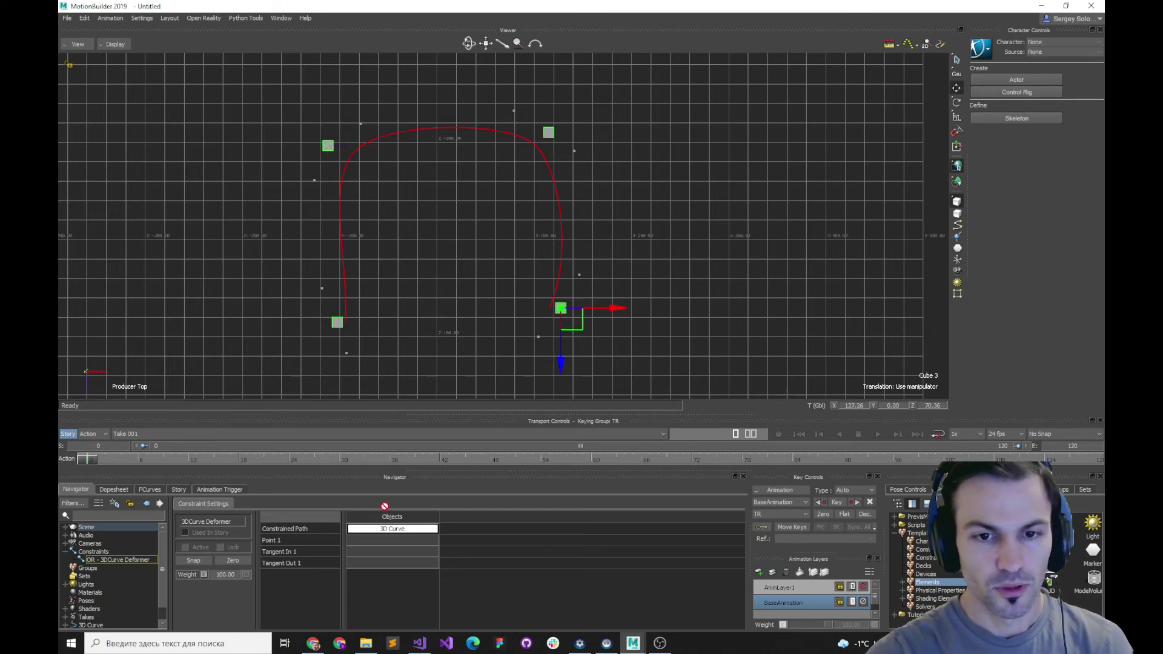
left_click_drag(380, 541, 380, 540)
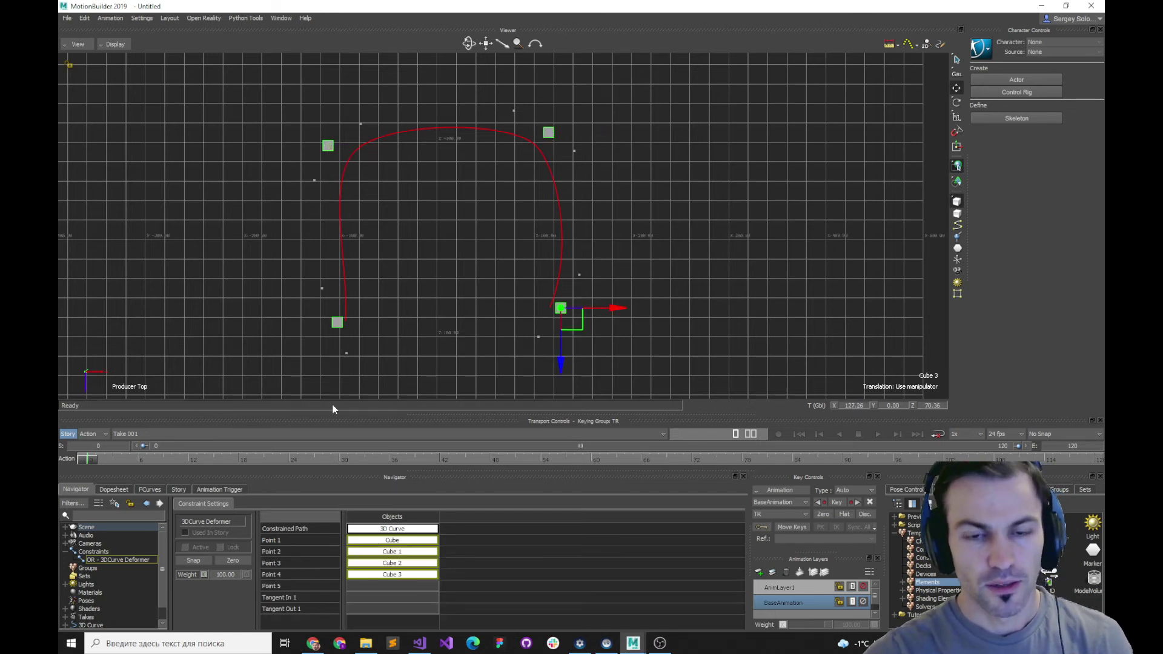
Step: Assign the first small cube before each large cube (Cube 4, 6, 8 and 10) as Tangent In 1 to 4
left_click(347, 353)
left_click(314, 180, "shift")
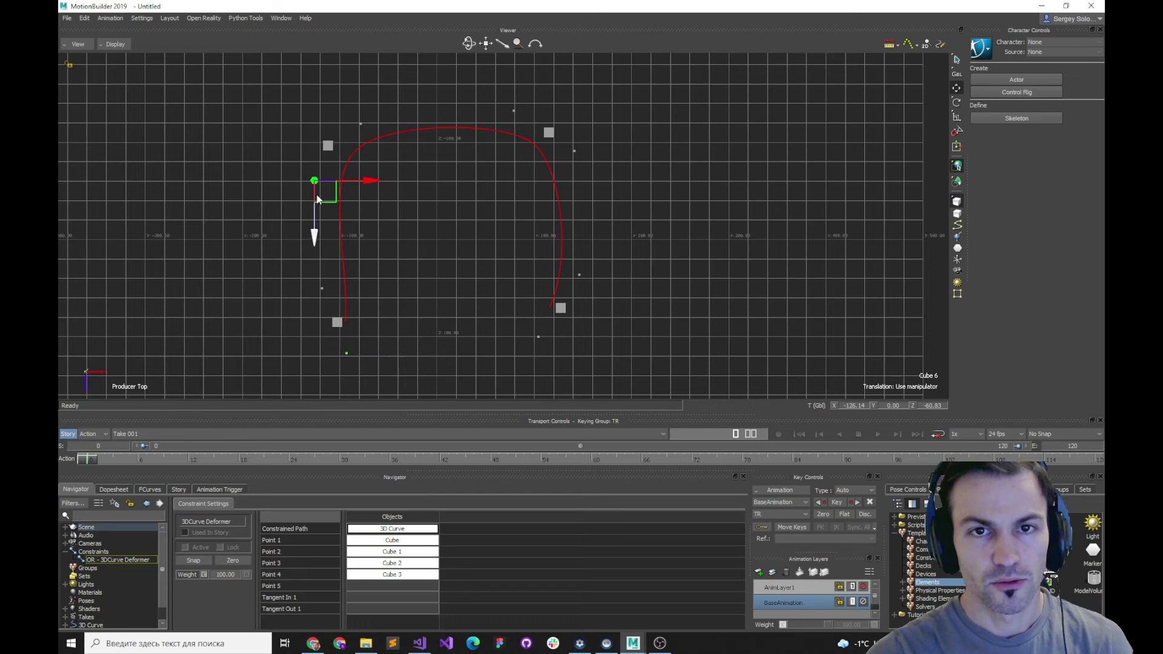
left_click(514, 111, "shift")
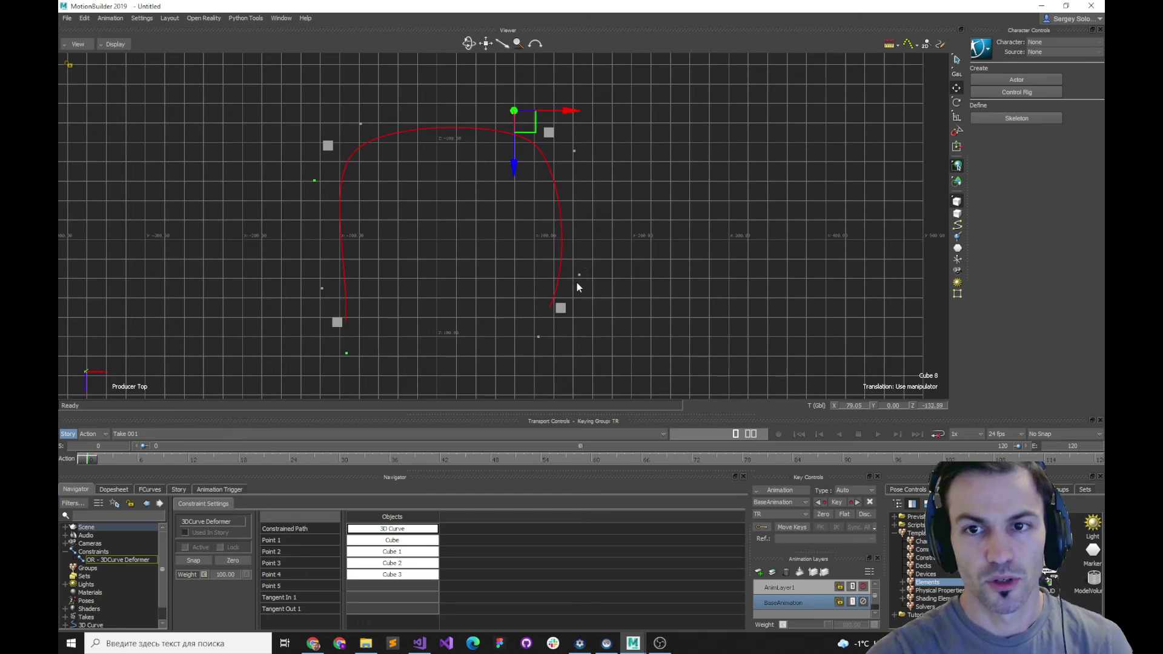
left_click(579, 275, "shift")
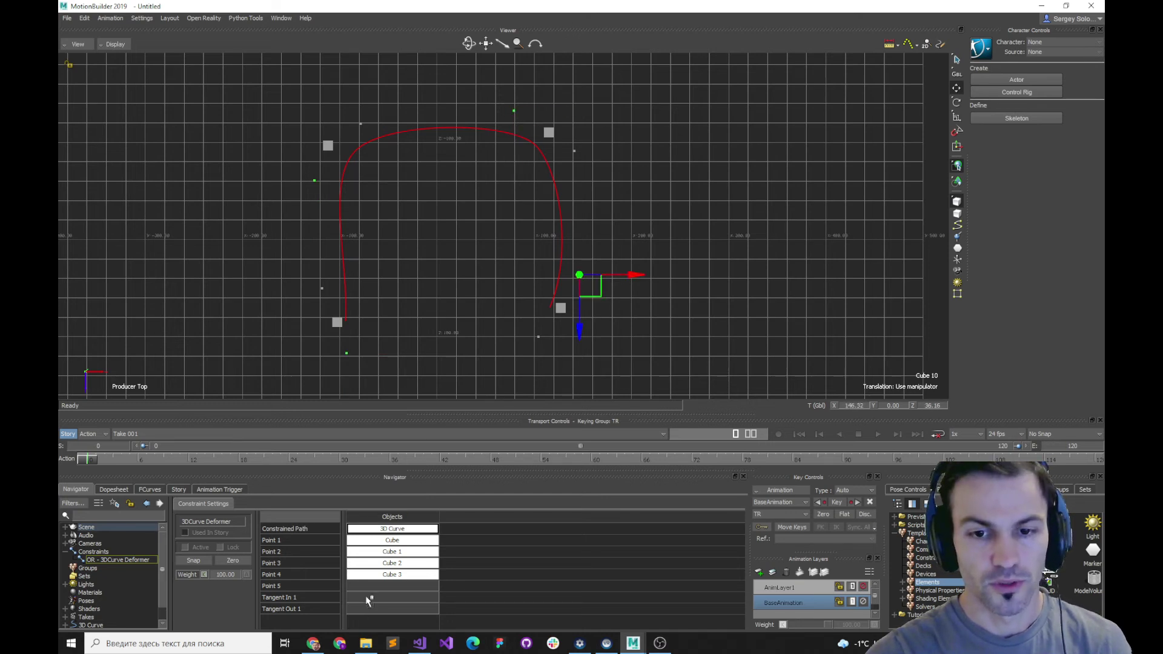
left_click_drag(367, 599, 368, 600)
Step: Assign the small cubes following each large cube, starting with Cube 5, as the Tangent Out objects, and activate the constraint with Snap
left_click(323, 290)
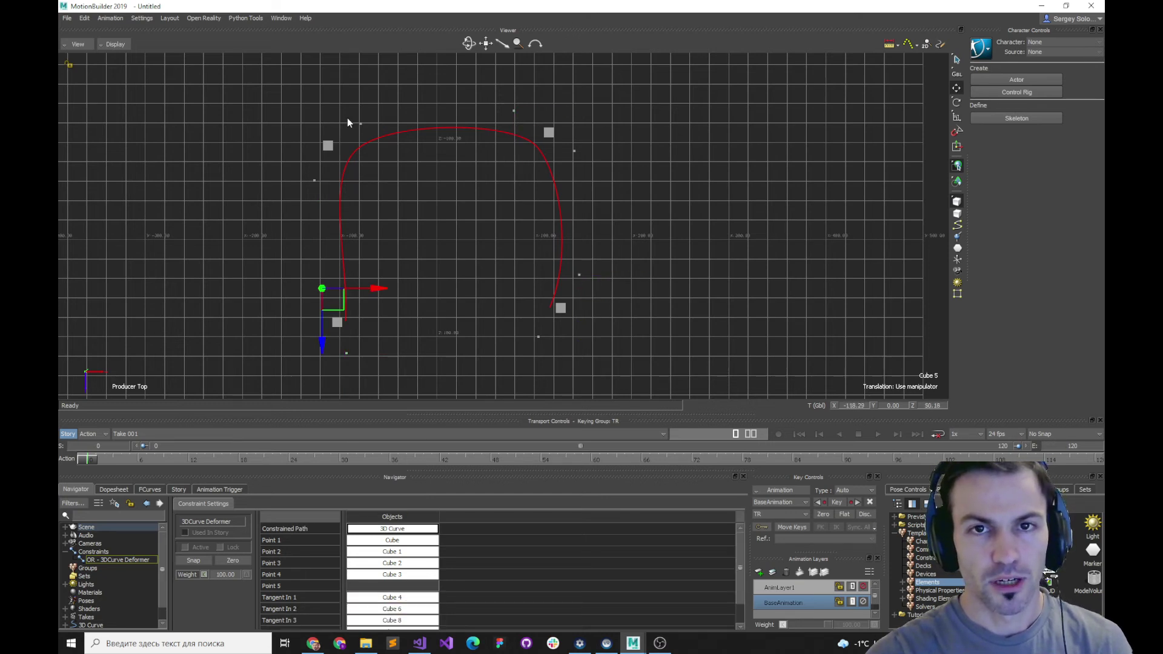
left_click(363, 125)
left_click(575, 151)
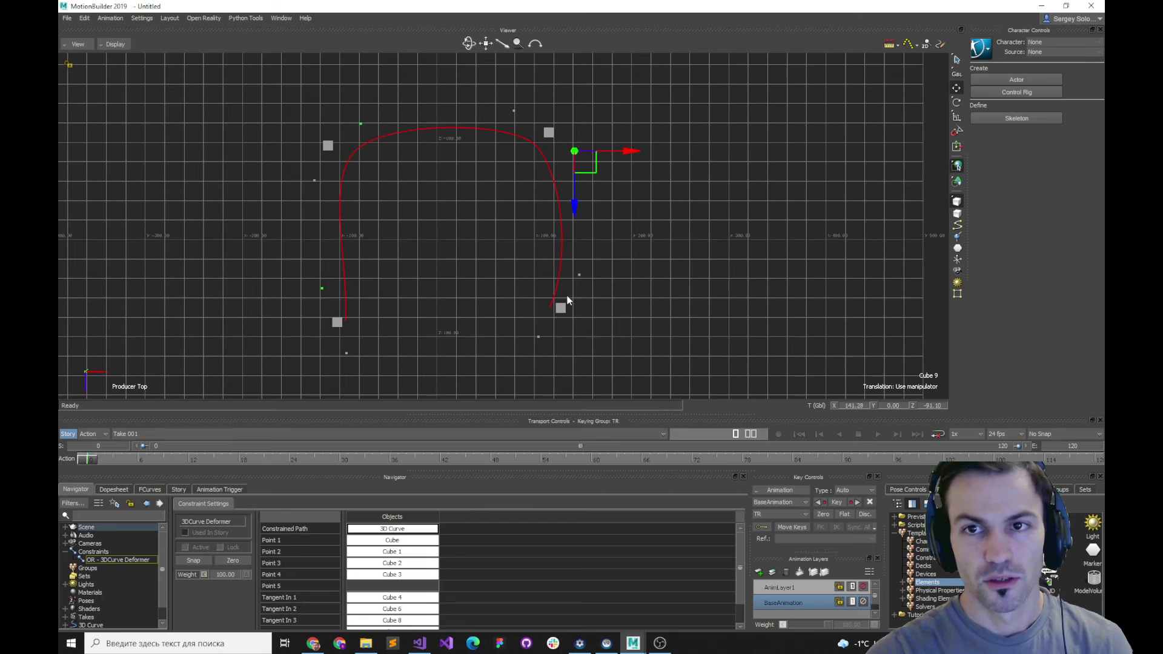
left_click(537, 337)
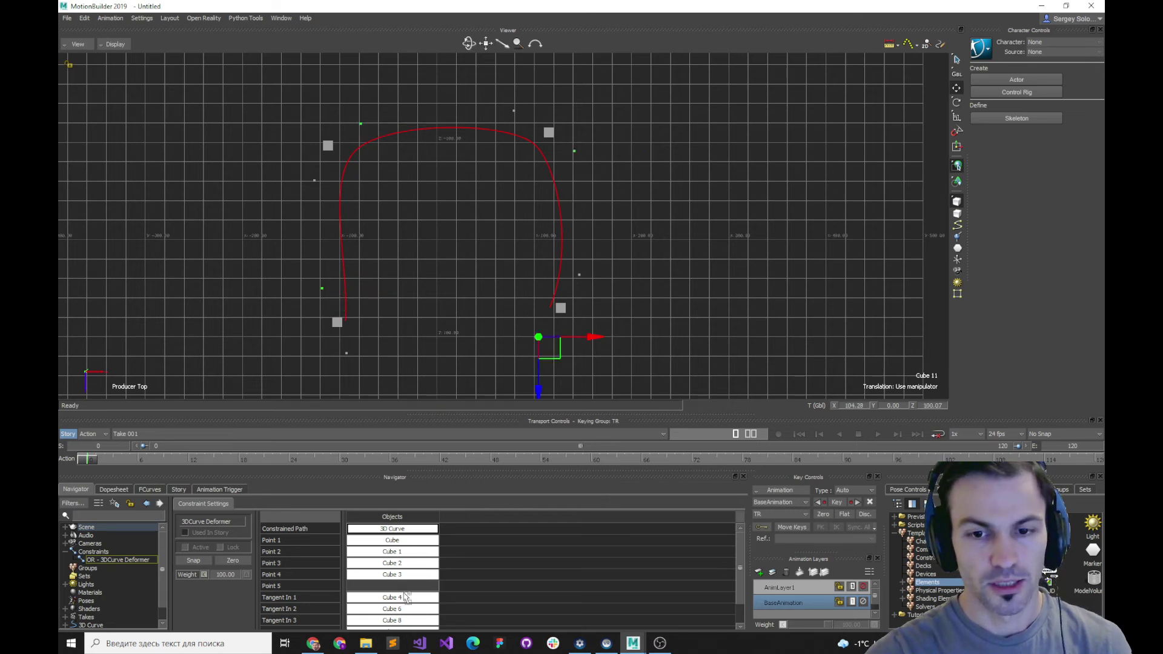
scroll(471, 597, "down", 1)
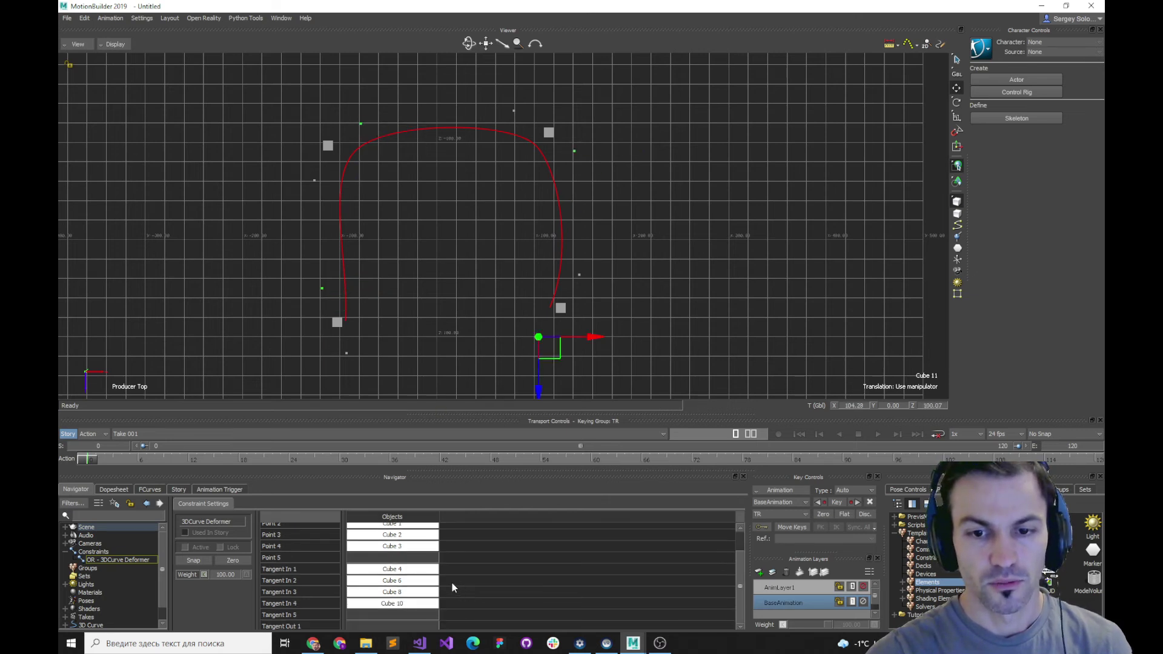
left_click_drag(376, 628, 378, 623)
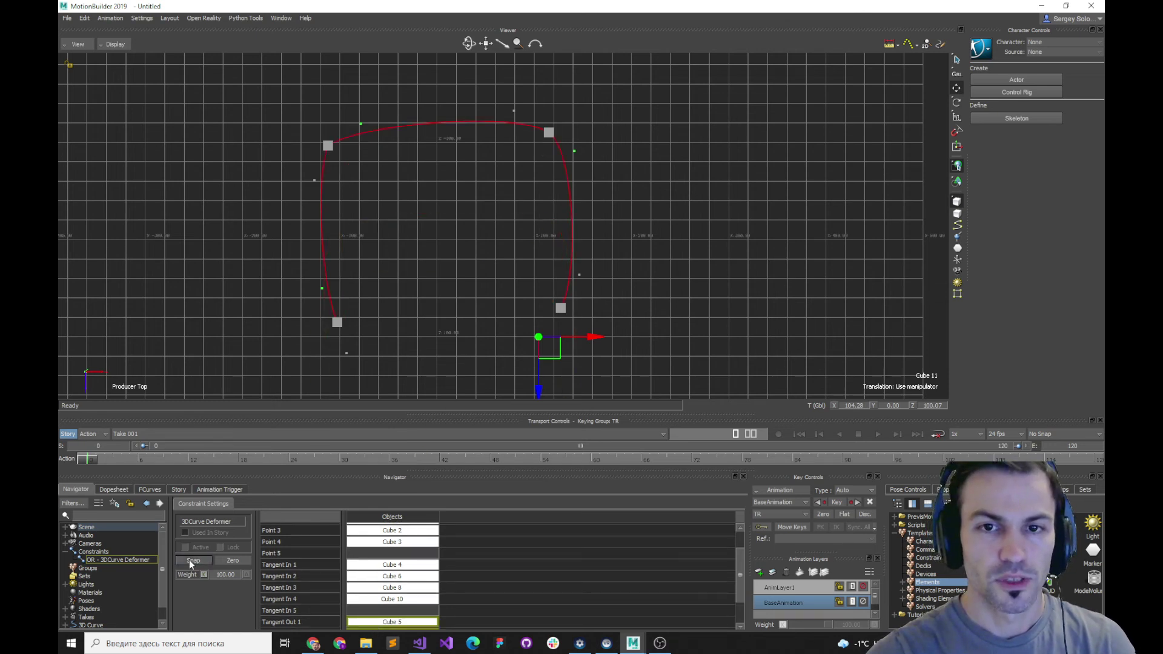
left_click(400, 299)
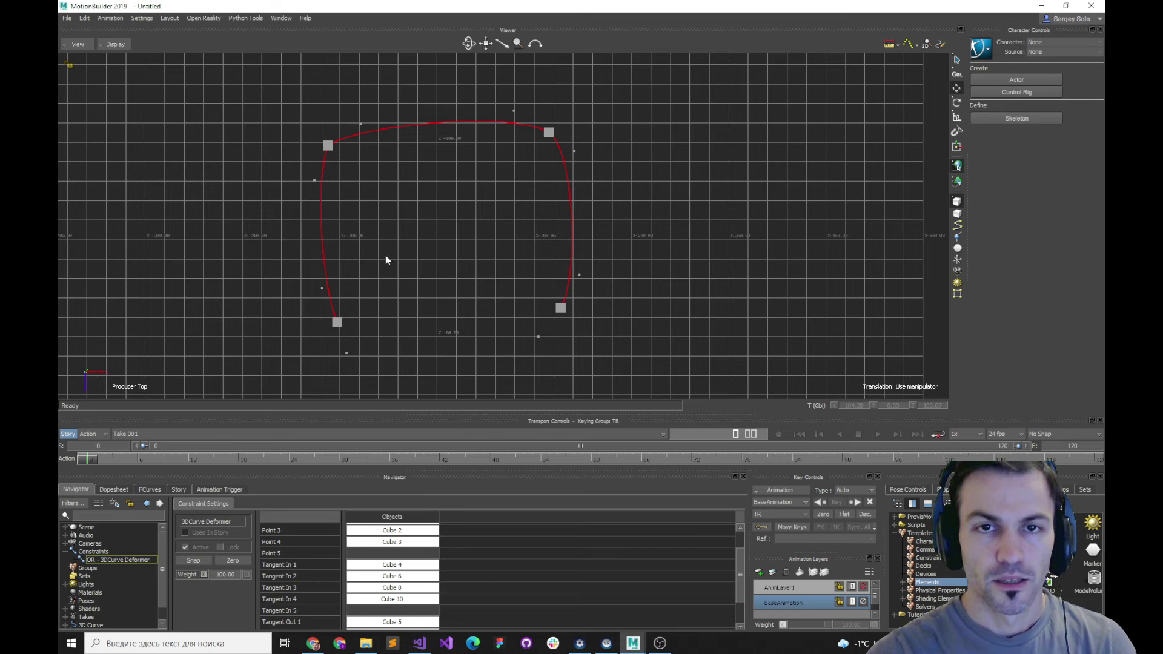
Step: Reshape the curve by moving the two small cubes above its upper span upward and the upper-left cube's incoming tangent cube outward
left_click(361, 125)
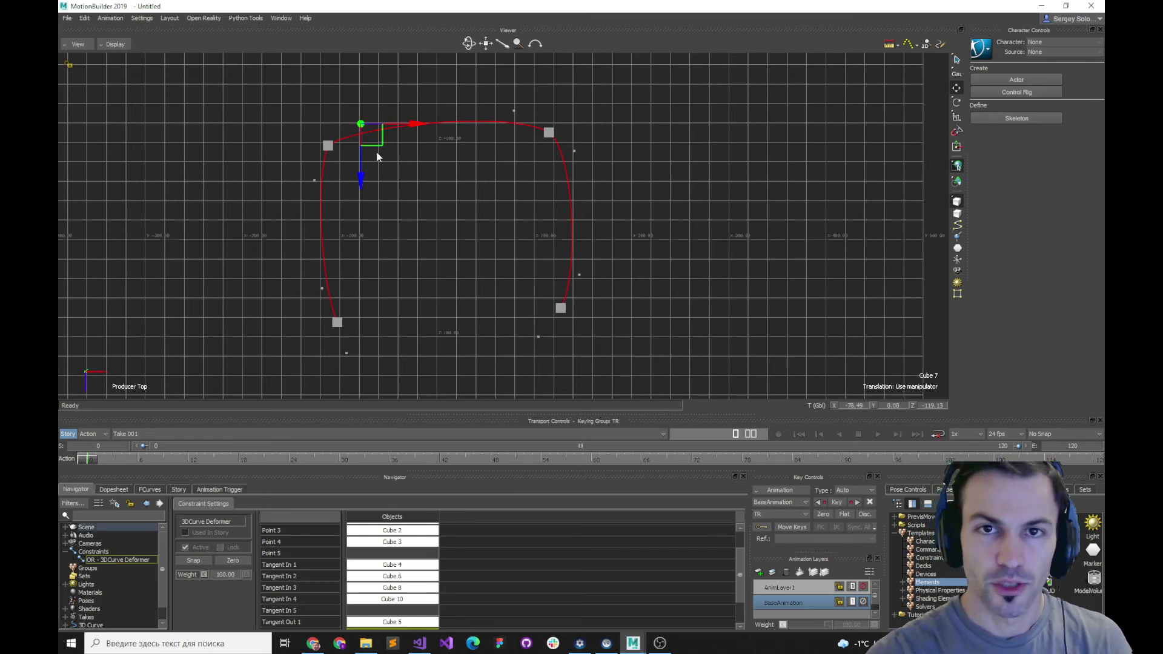
left_click_drag(372, 146, 391, 107)
left_click_drag(510, 104, 522, 124)
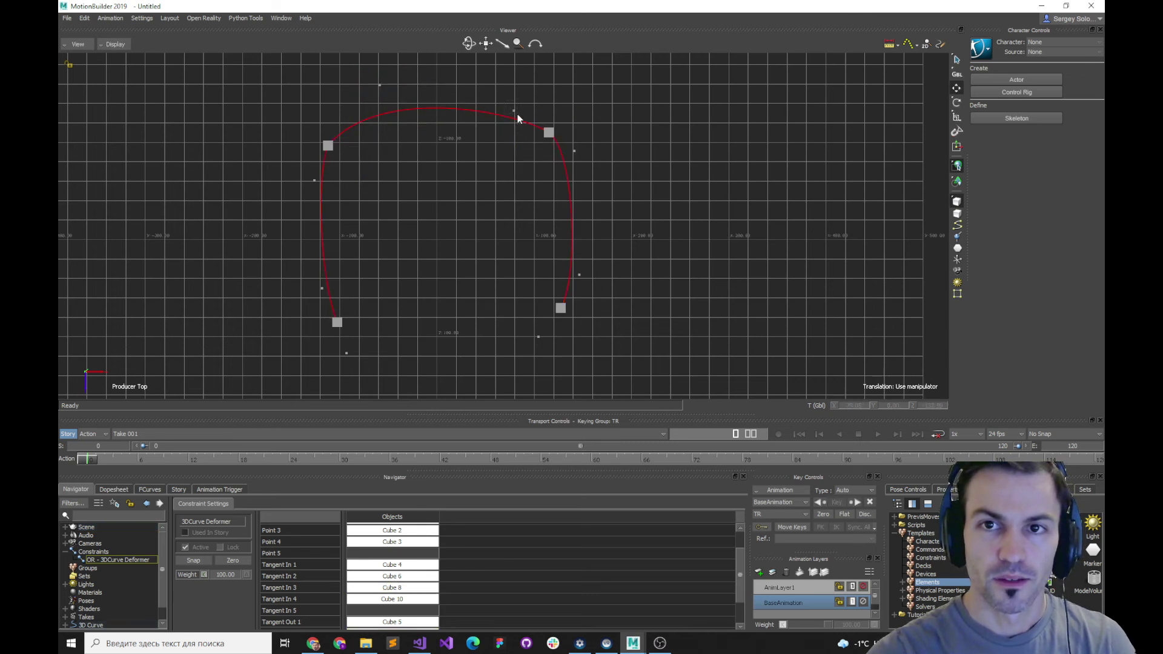
left_click_drag(526, 115, 530, 72)
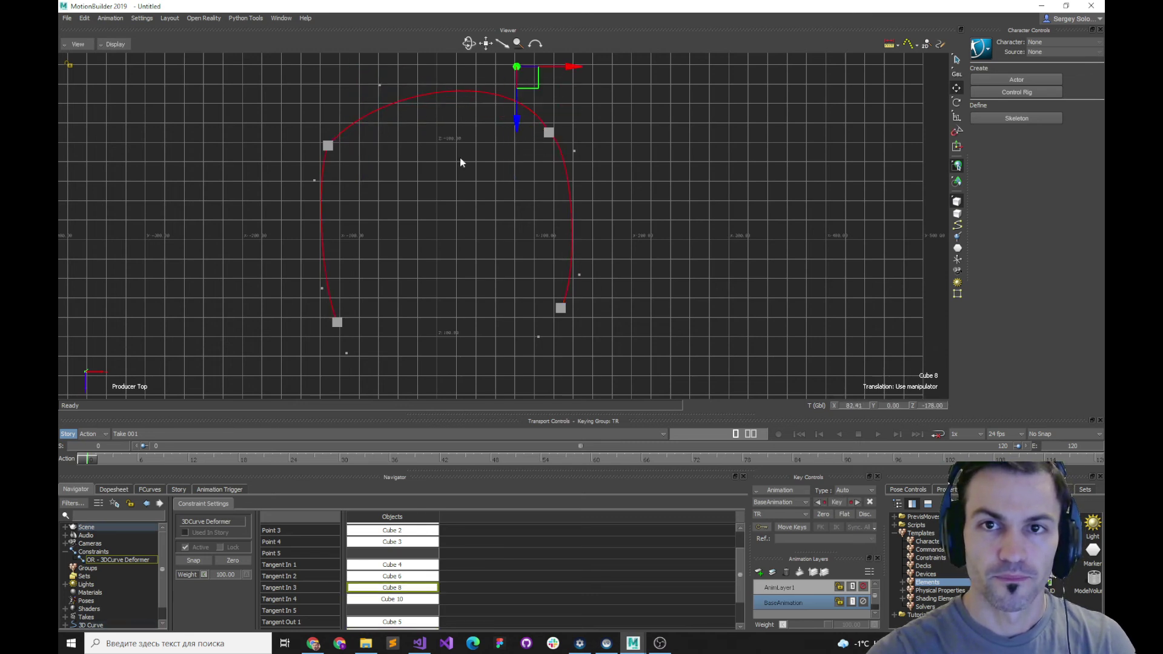
left_click(314, 180)
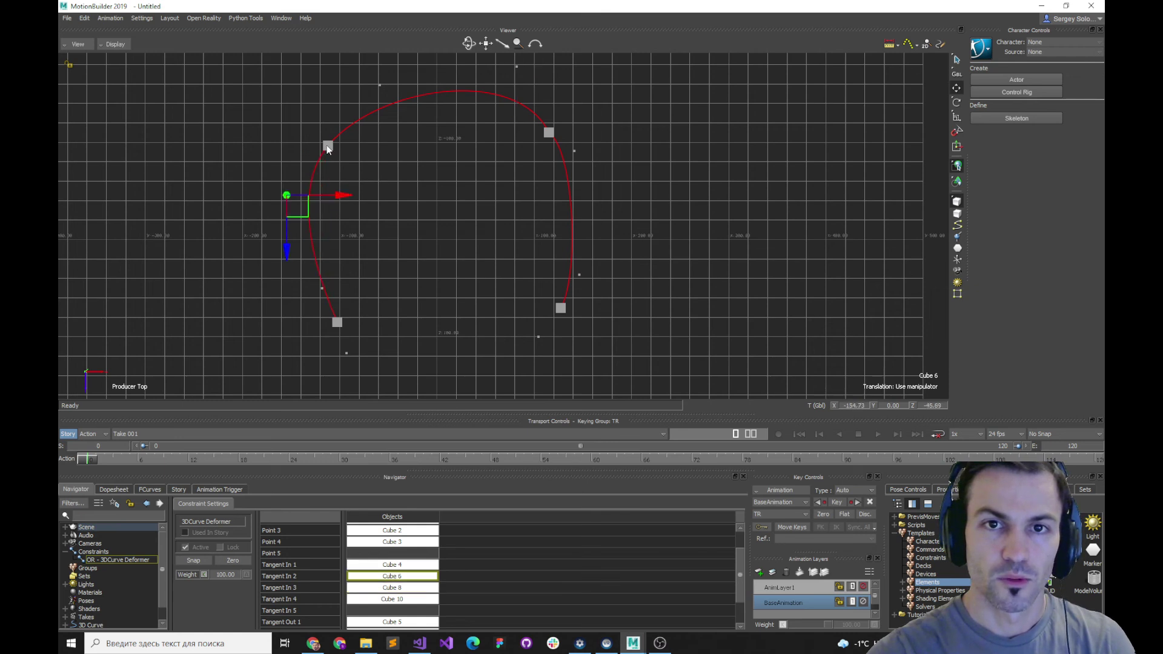
Step: Move the upper-left large cube slightly inward along with its tangent cubes, rotate it to test the curve's response, and deselect it
left_click_drag(327, 150, 352, 171)
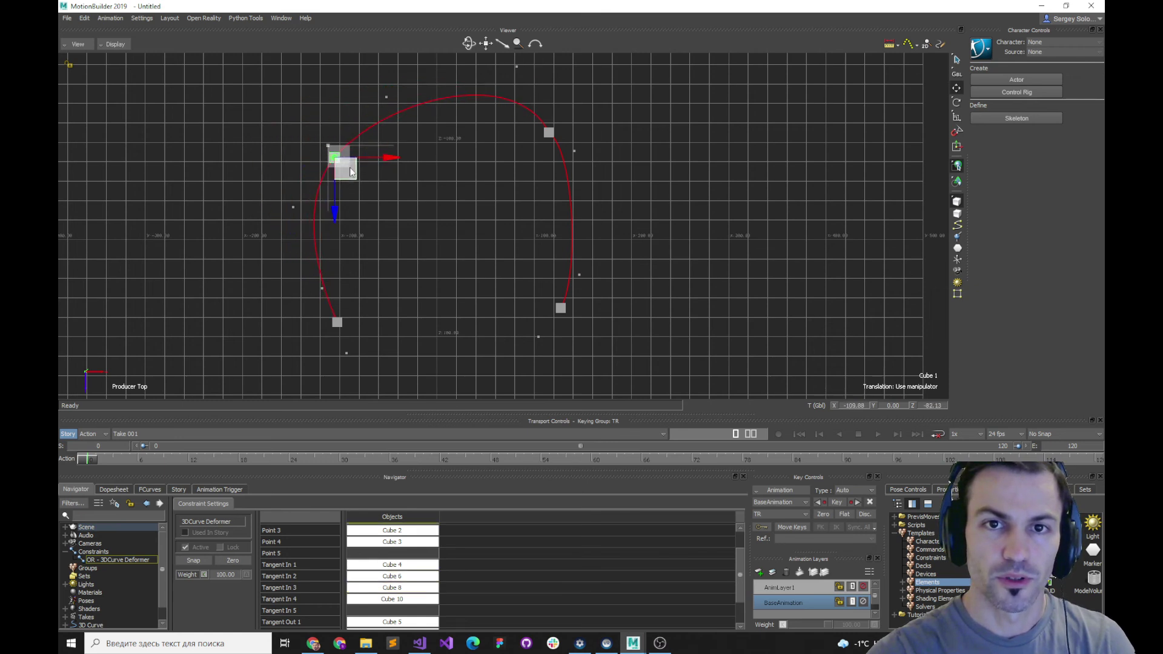
key("e")
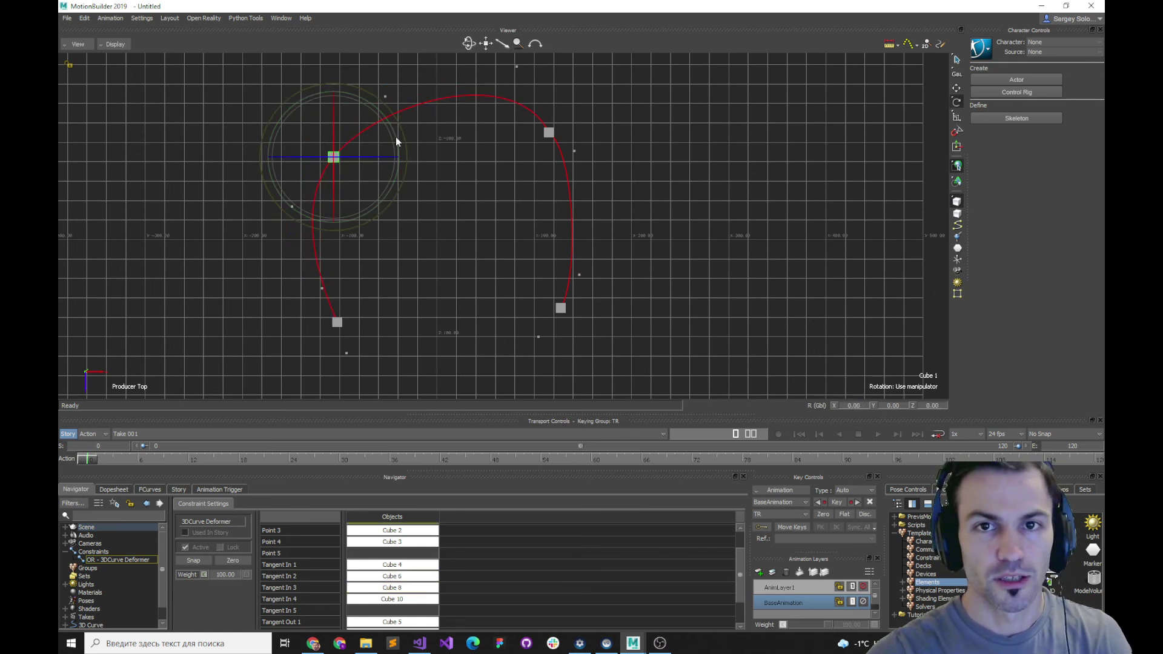
left_click_drag(396, 140, 367, 187)
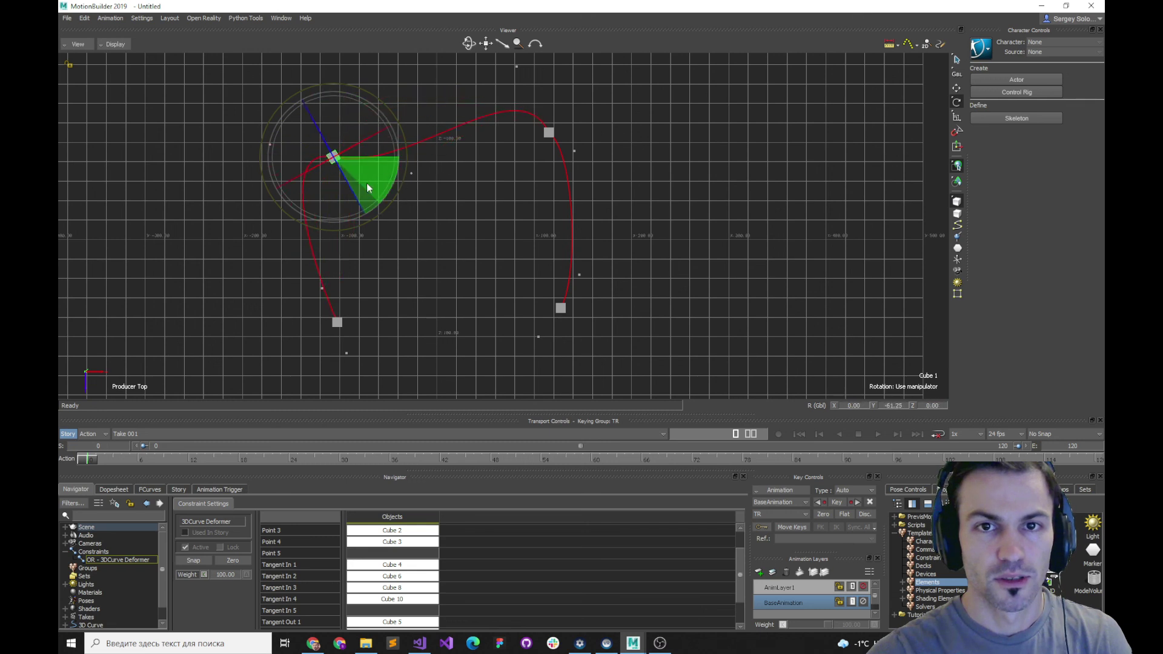
left_click(467, 234)
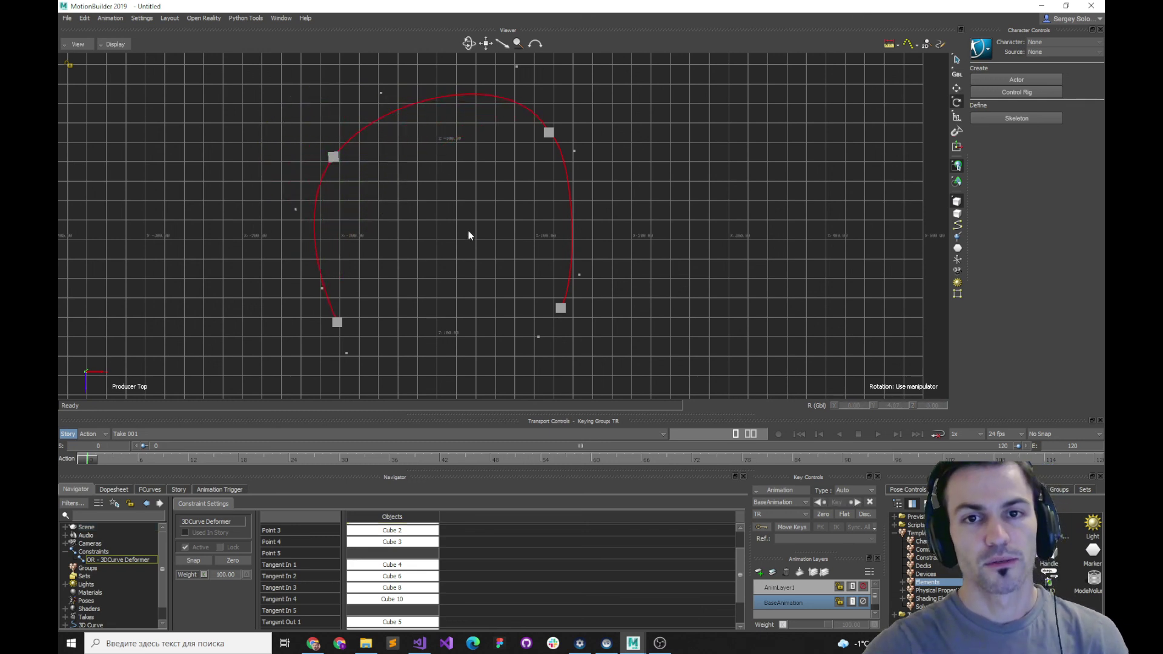